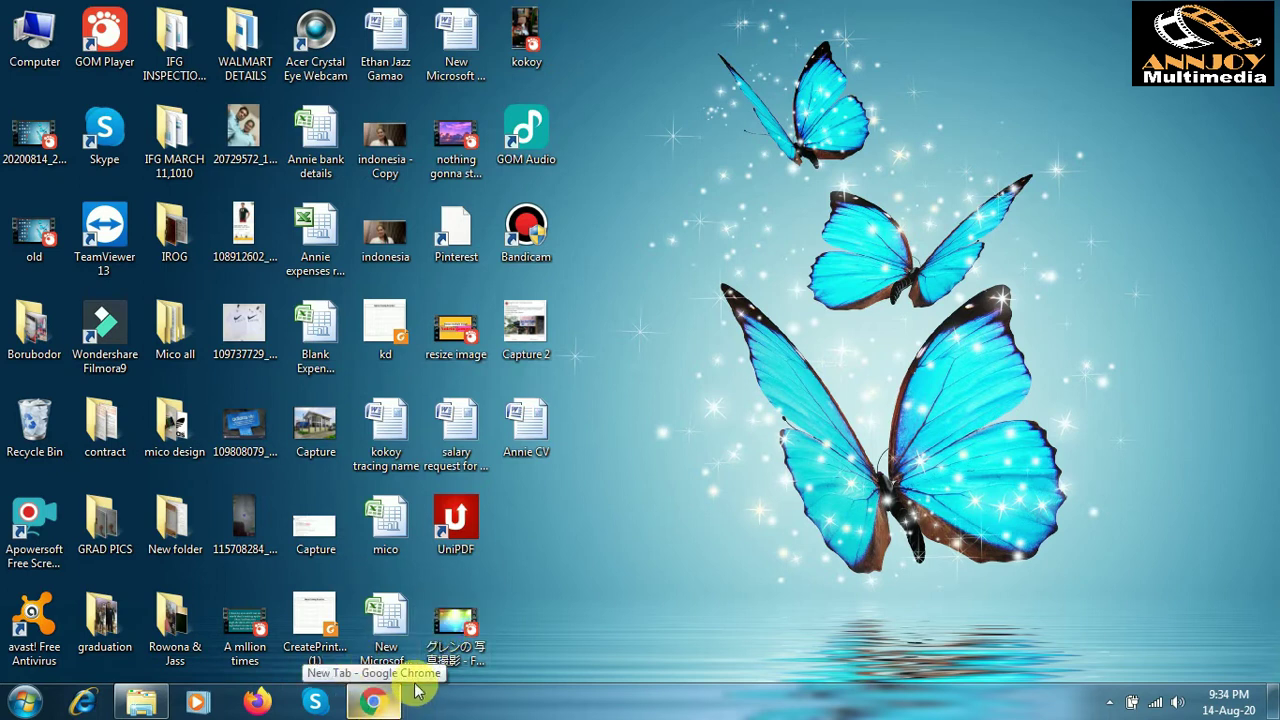
- Switch to Google Chrome and search the web for "google docs"
{"action": "left_click", "coordinate": [385, 706]}
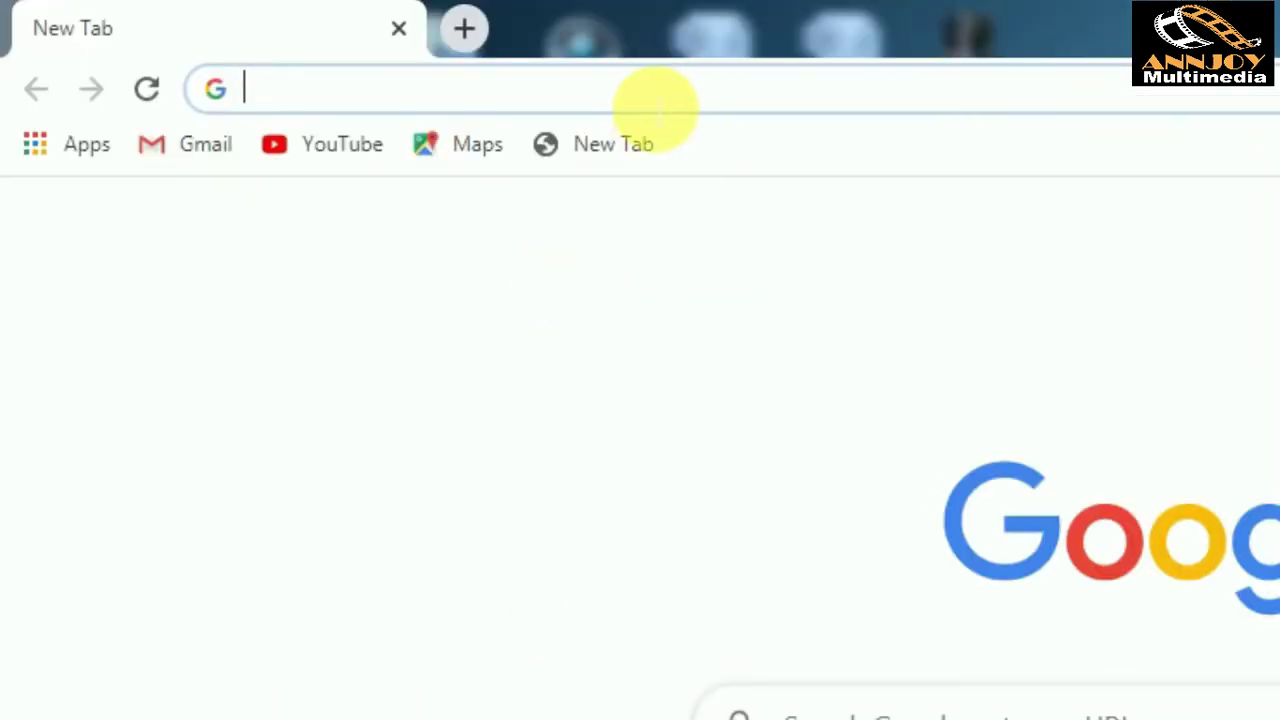
{"action": "left_click", "coordinate": [657, 105]}
{"action": "type", "text": "goo"}
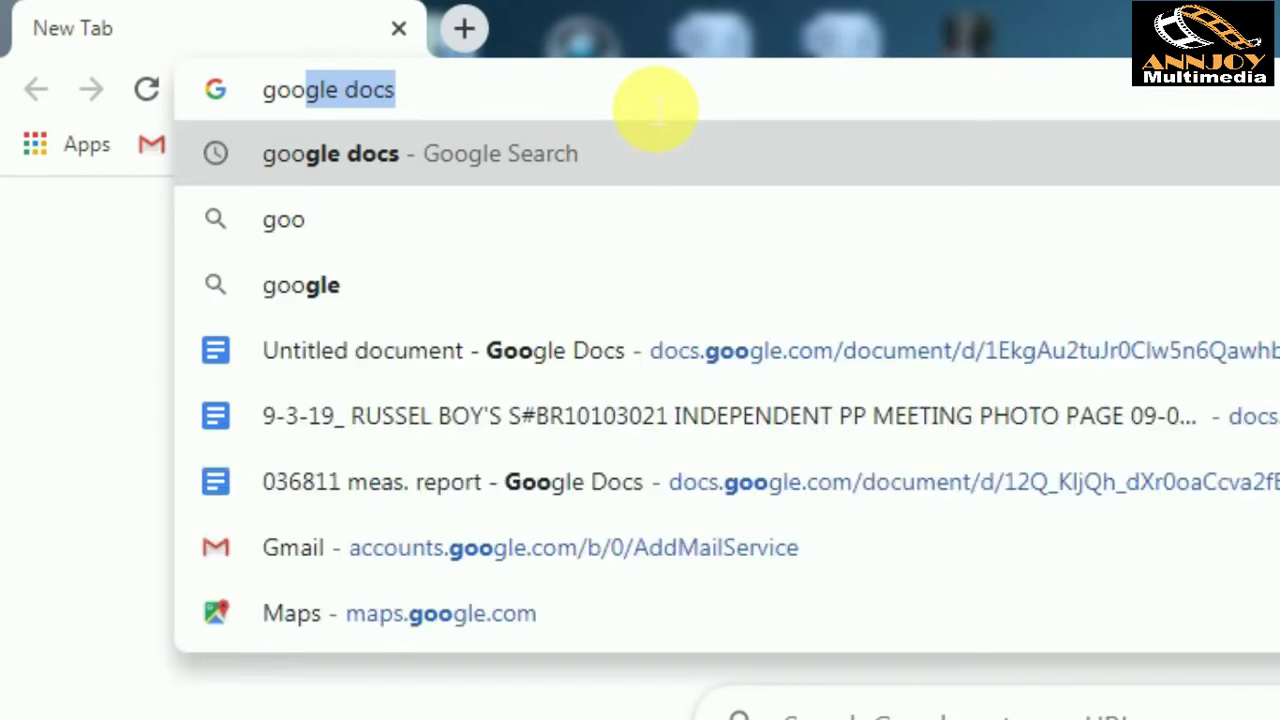
{"action": "type", "text": "g"}
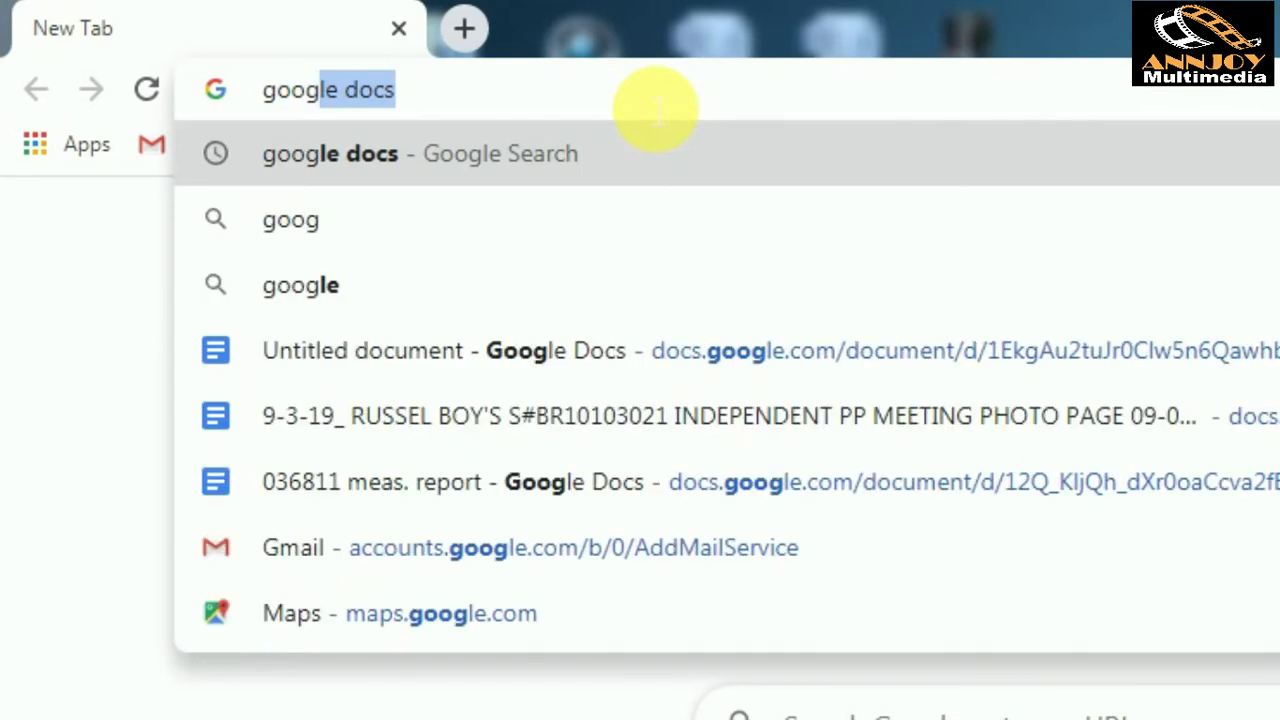
{"action": "type", "text": "le "}
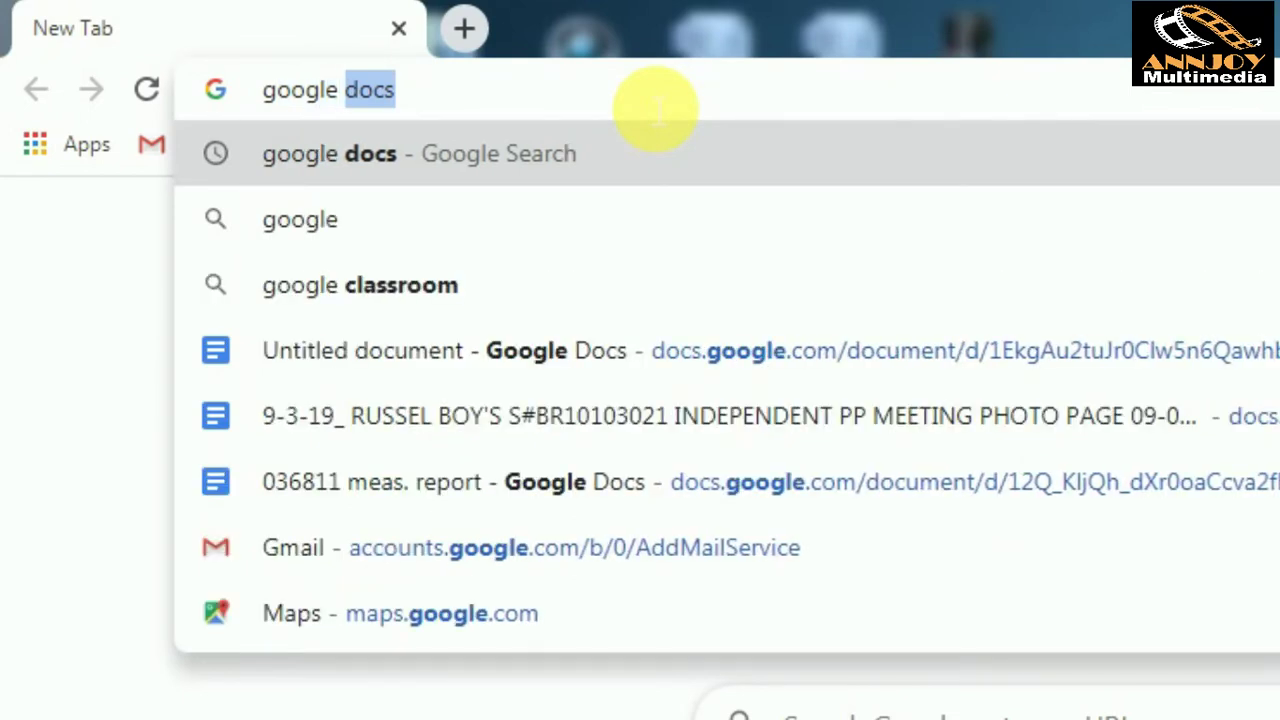
{"action": "type", "text": "docs"}
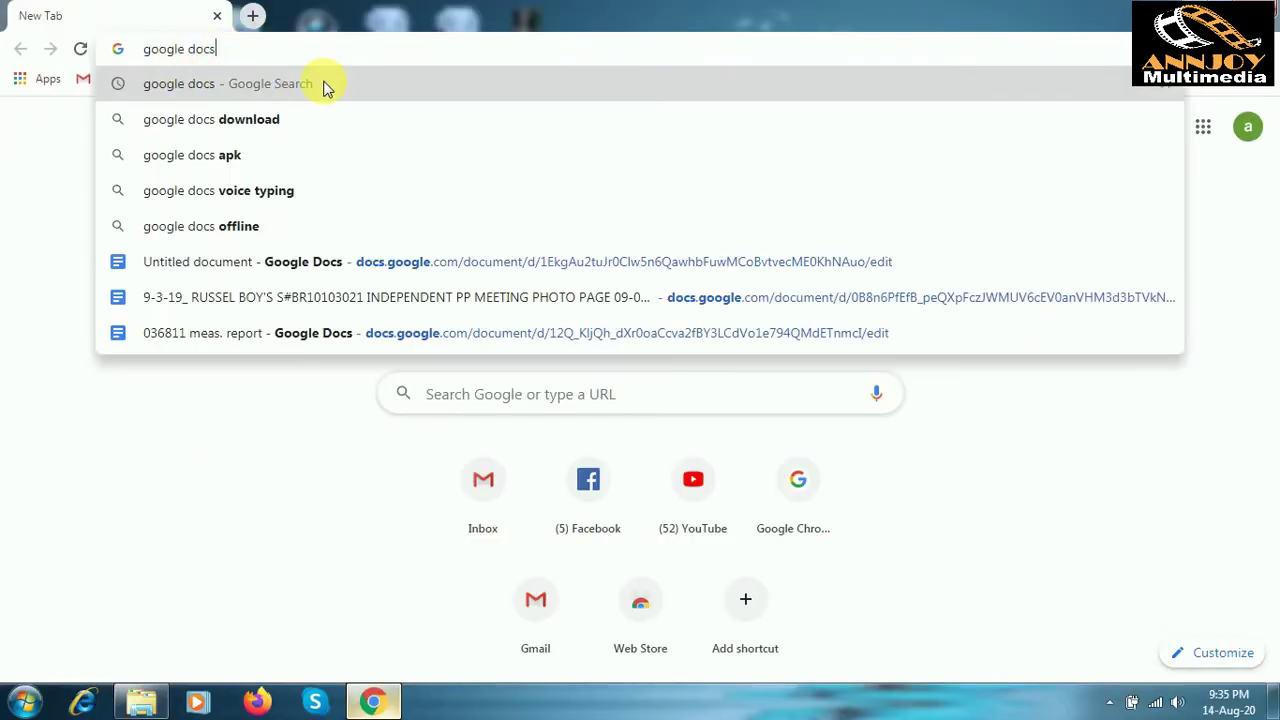
{"action": "left_click", "coordinate": [323, 88]}
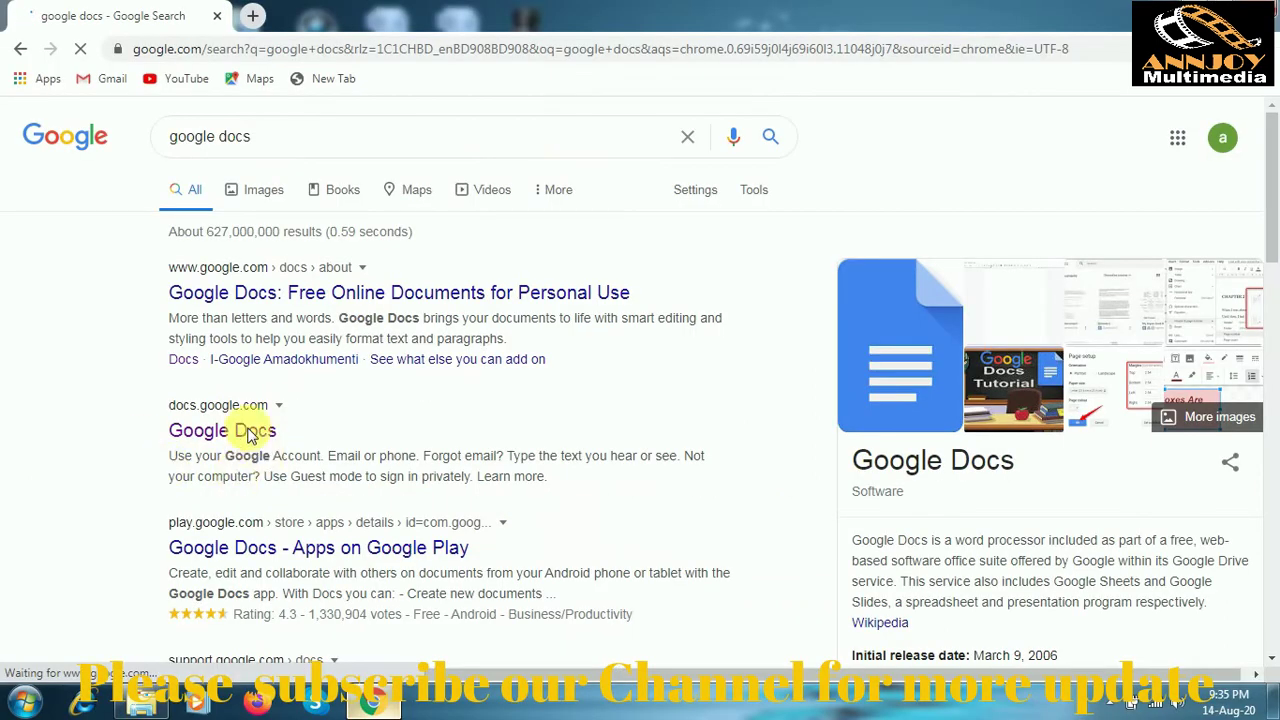
- Open the Google Docs site from the search results and create a blank document
{"action": "left_click", "coordinate": [410, 455]}
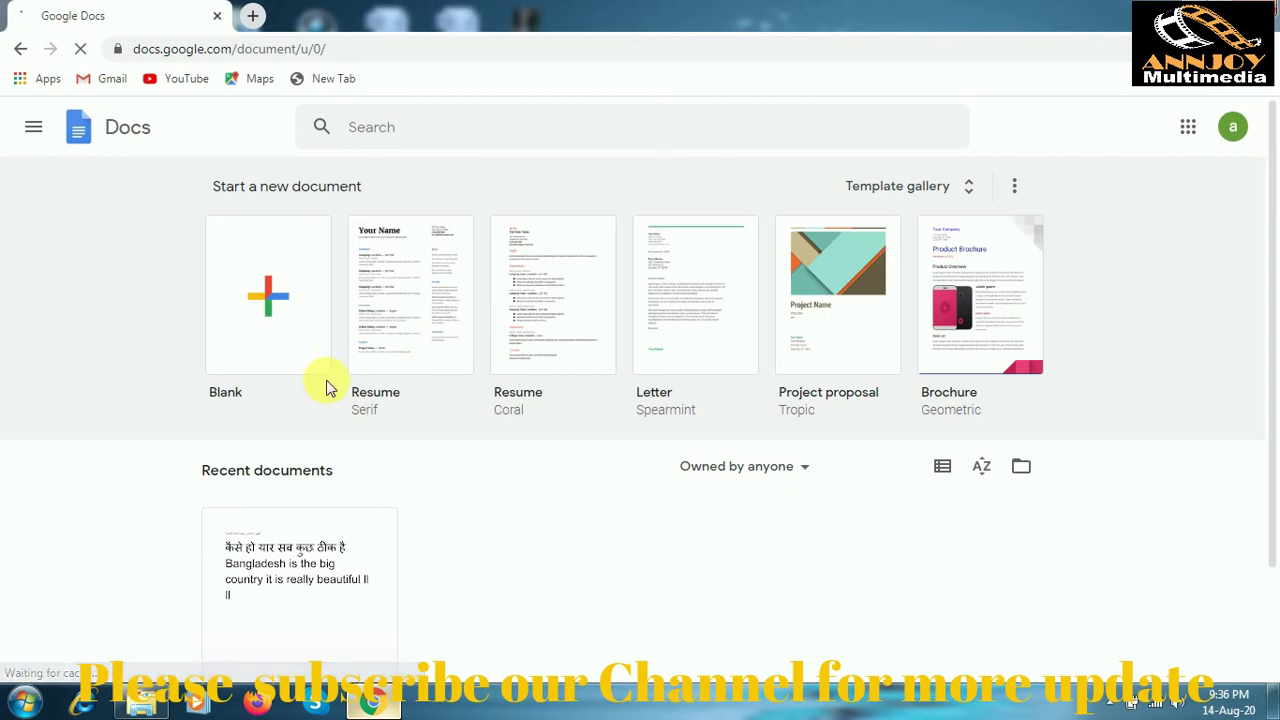
{"action": "left_click", "coordinate": [276, 308]}
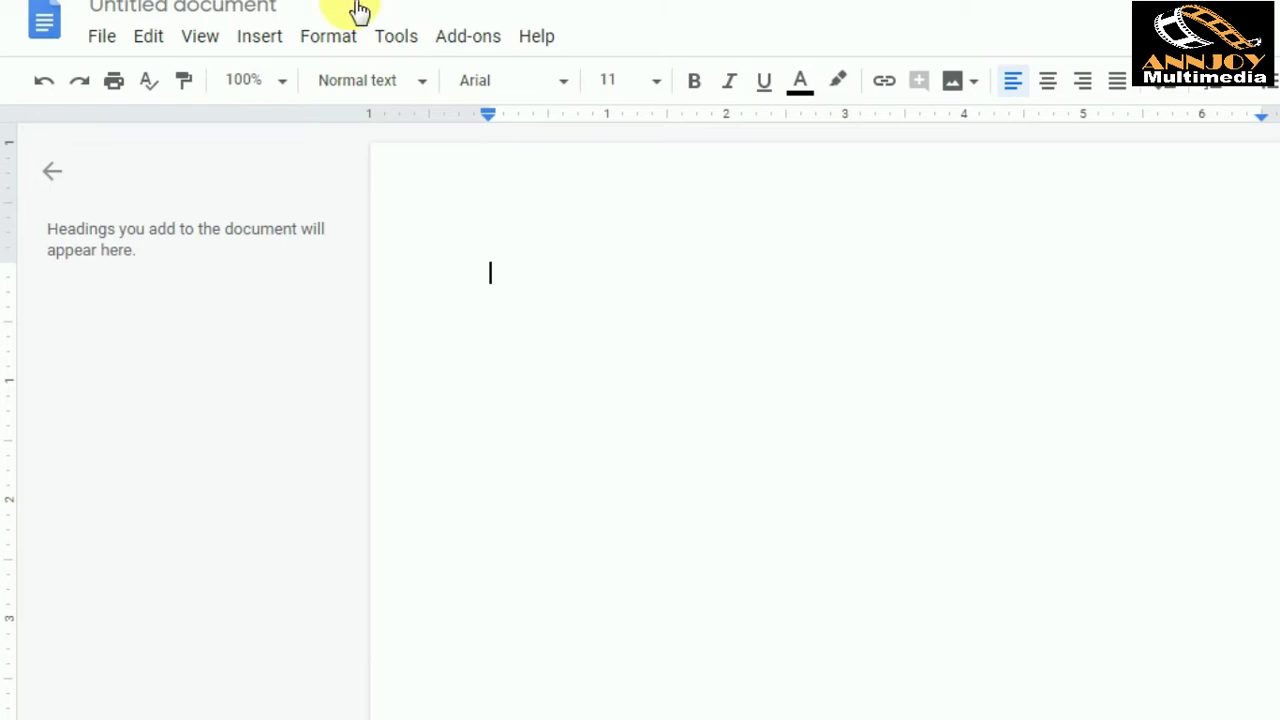
- Start the Voice typing tool in the blank document and set its language to فارسی
{"action": "left_click", "coordinate": [400, 40]}
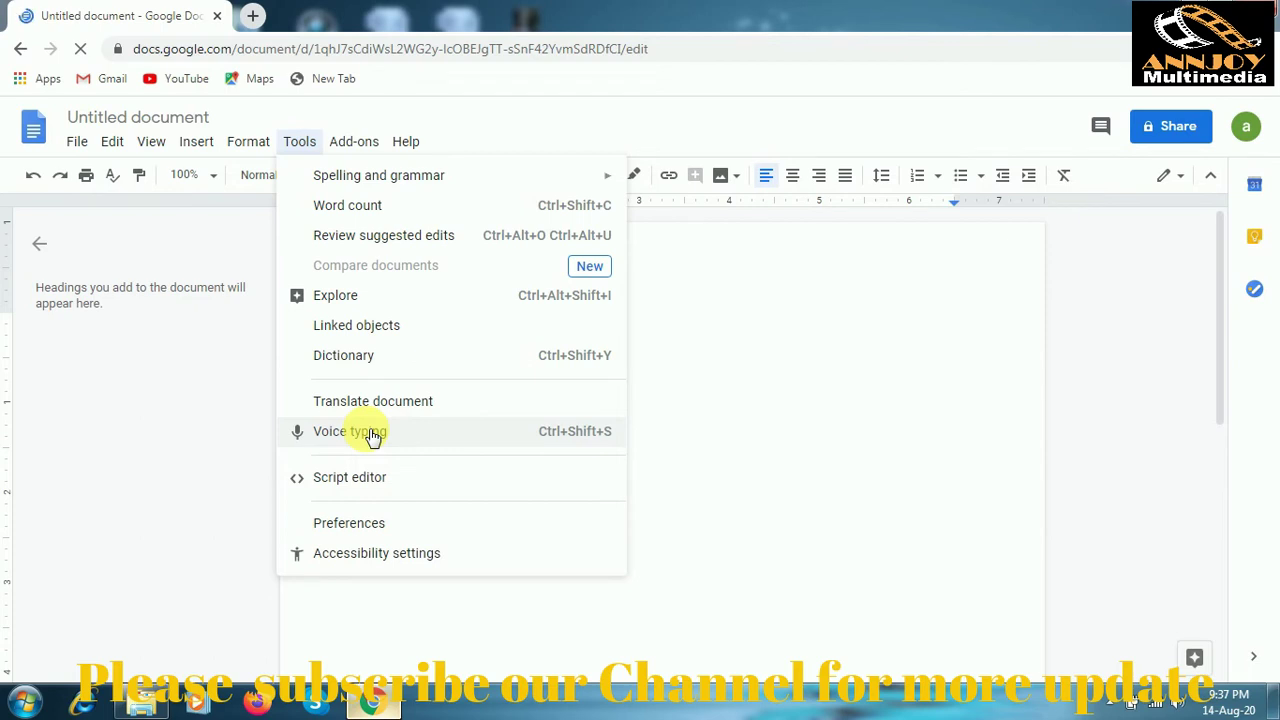
{"action": "left_click", "coordinate": [367, 436]}
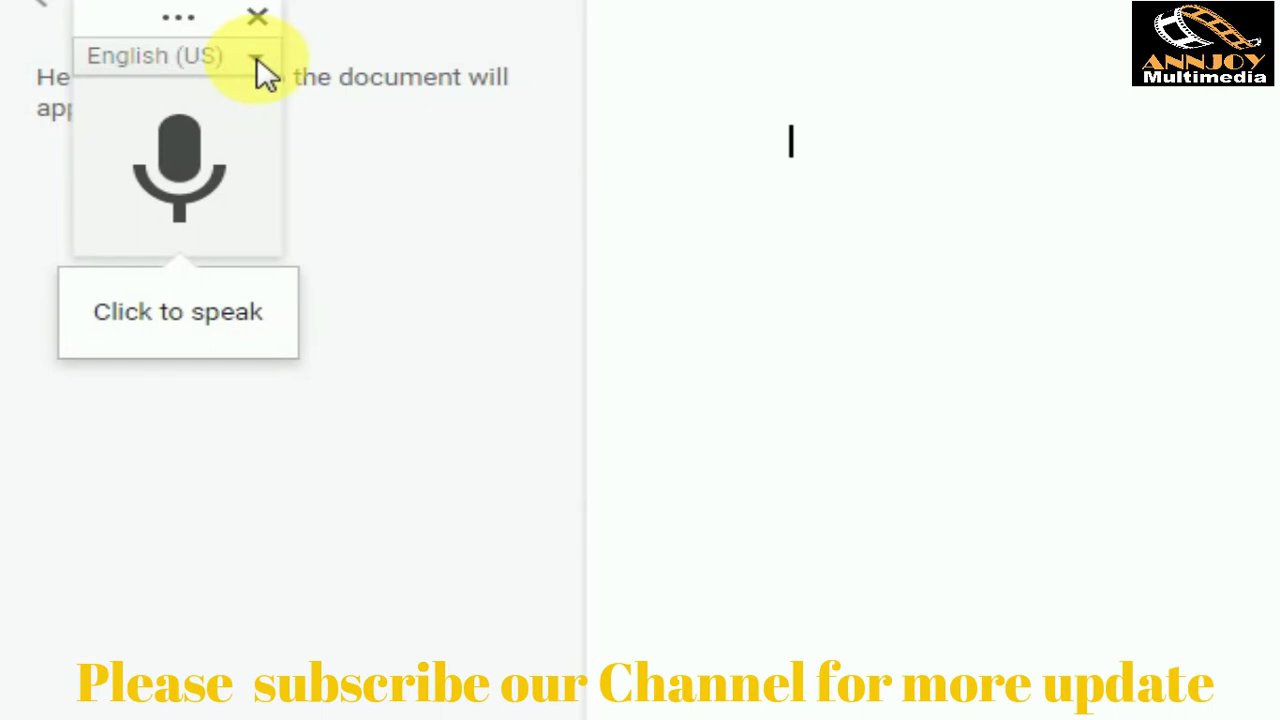
{"action": "left_click", "coordinate": [258, 62]}
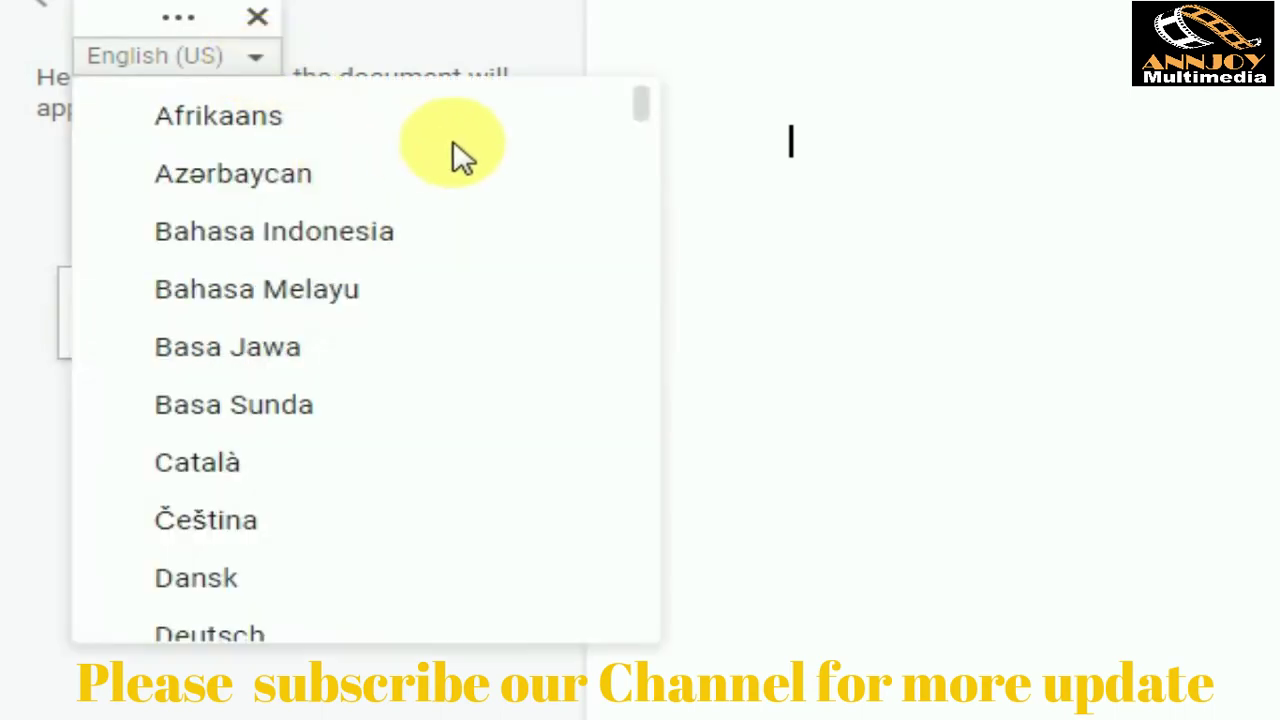
{"action": "left_click_drag", "start_coordinate": [638, 107], "coordinate": [638, 297]}
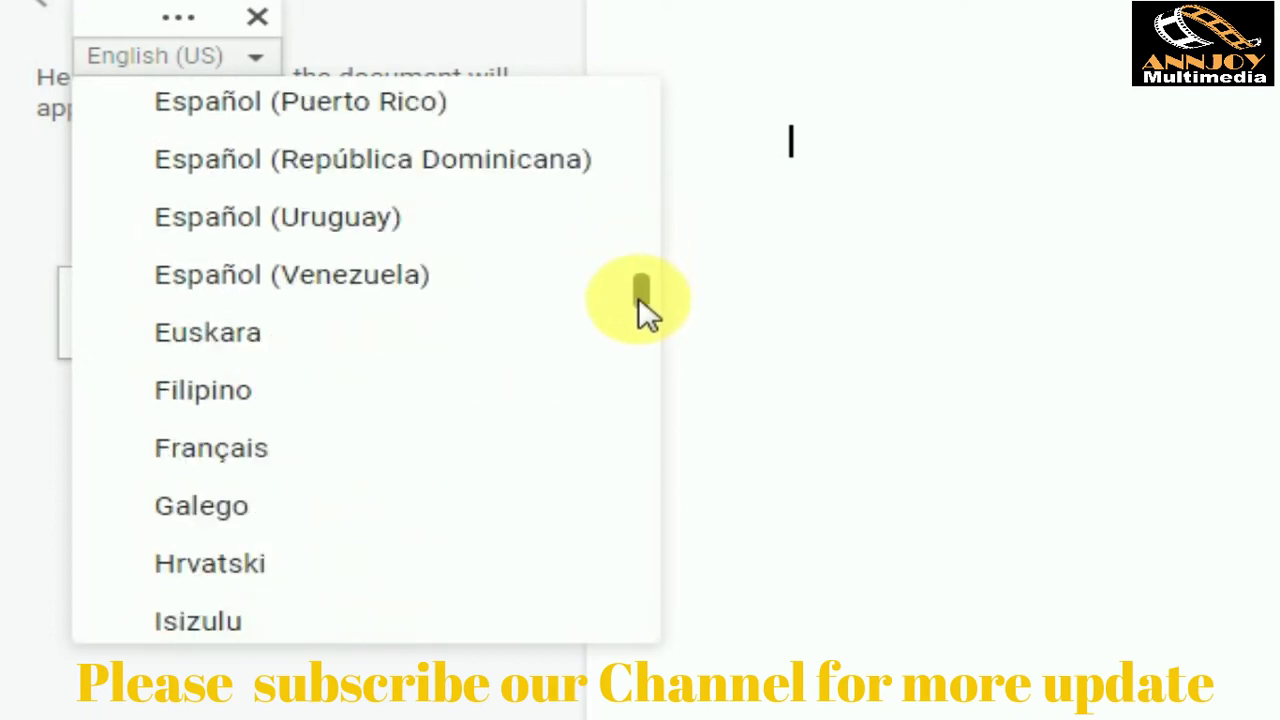
{"action": "left_click_drag", "start_coordinate": [638, 298], "coordinate": [632, 531]}
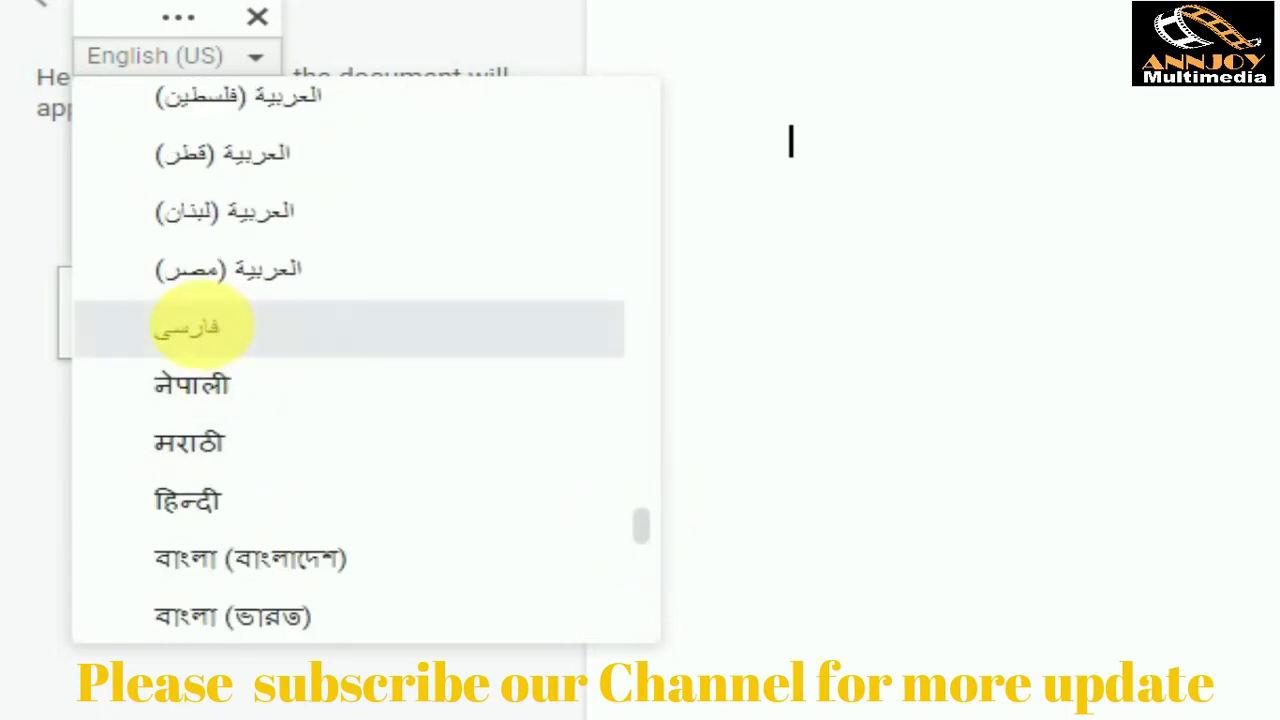
{"action": "left_click", "coordinate": [217, 339]}
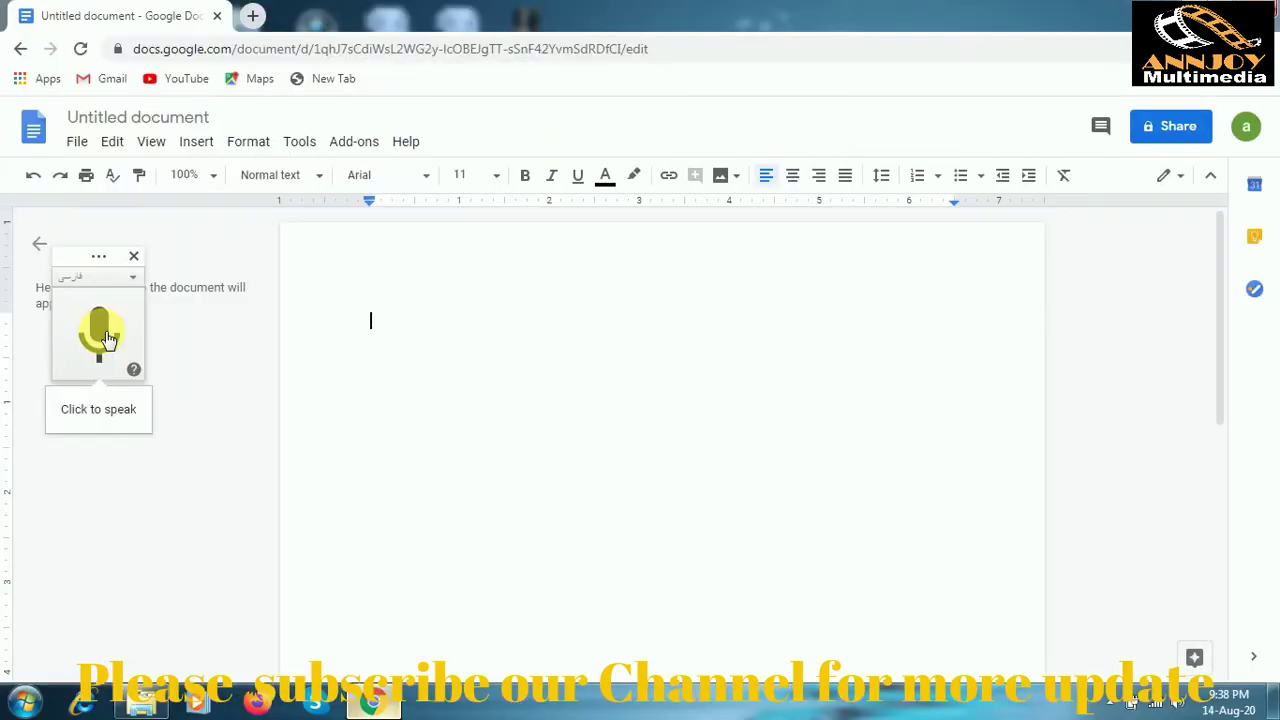
- Dictate "بسم الله الرحمن الرحيم" into the document by voice, then stop recording
{"action": "left_click", "coordinate": [100, 335]}
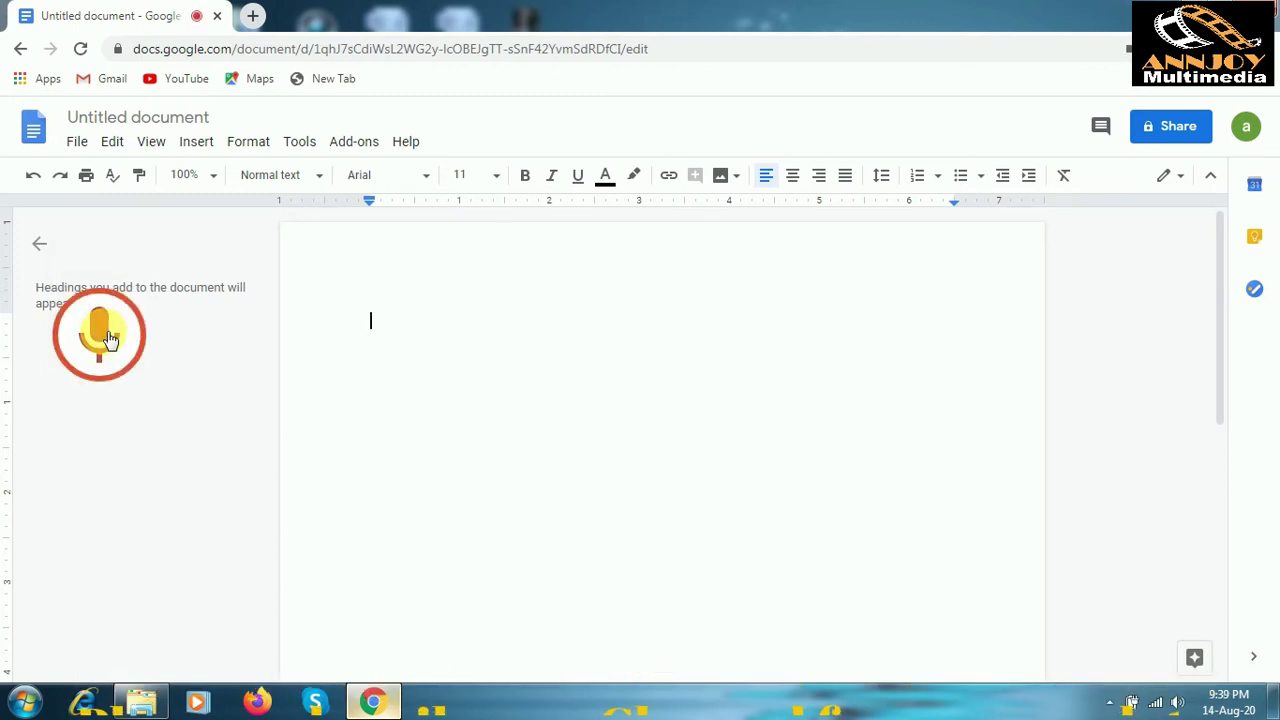
{"action": "left_click", "coordinate": [100, 335]}
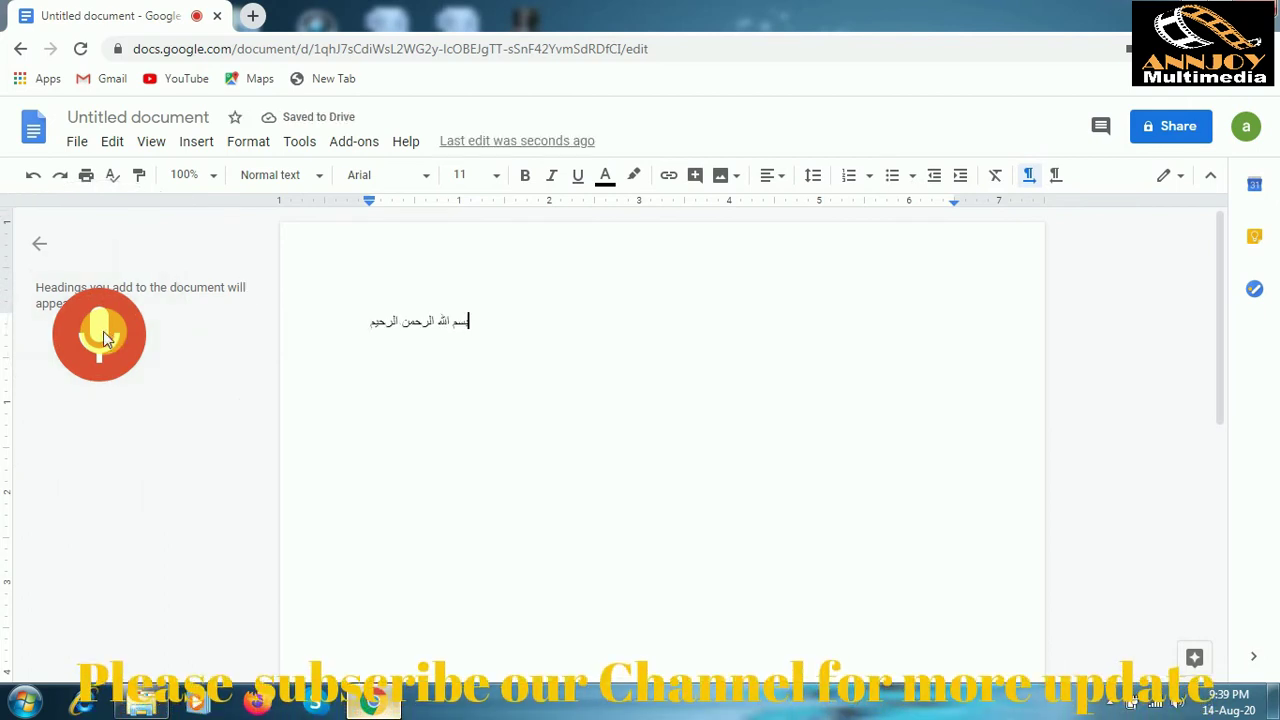
{"action": "left_click", "coordinate": [110, 338]}
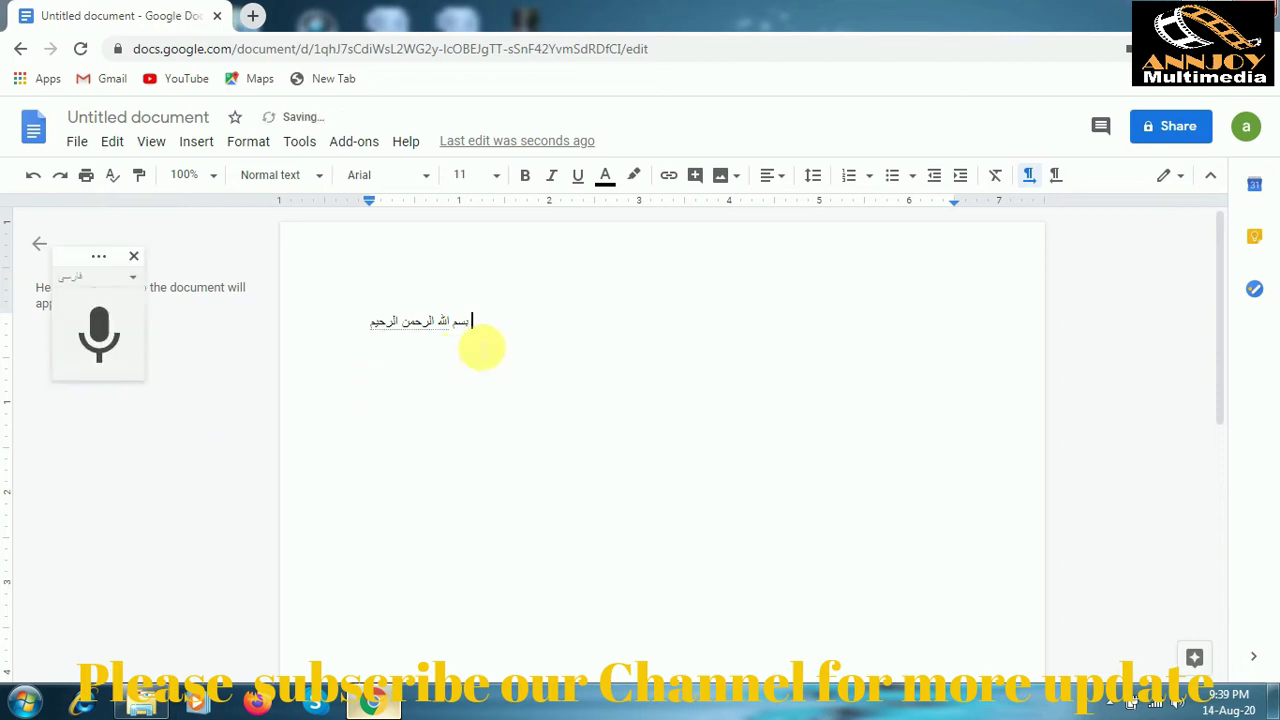
{"action": "left_click_drag", "start_coordinate": [443, 326], "coordinate": [473, 330]}
{"action": "left_click", "coordinate": [475, 330]}
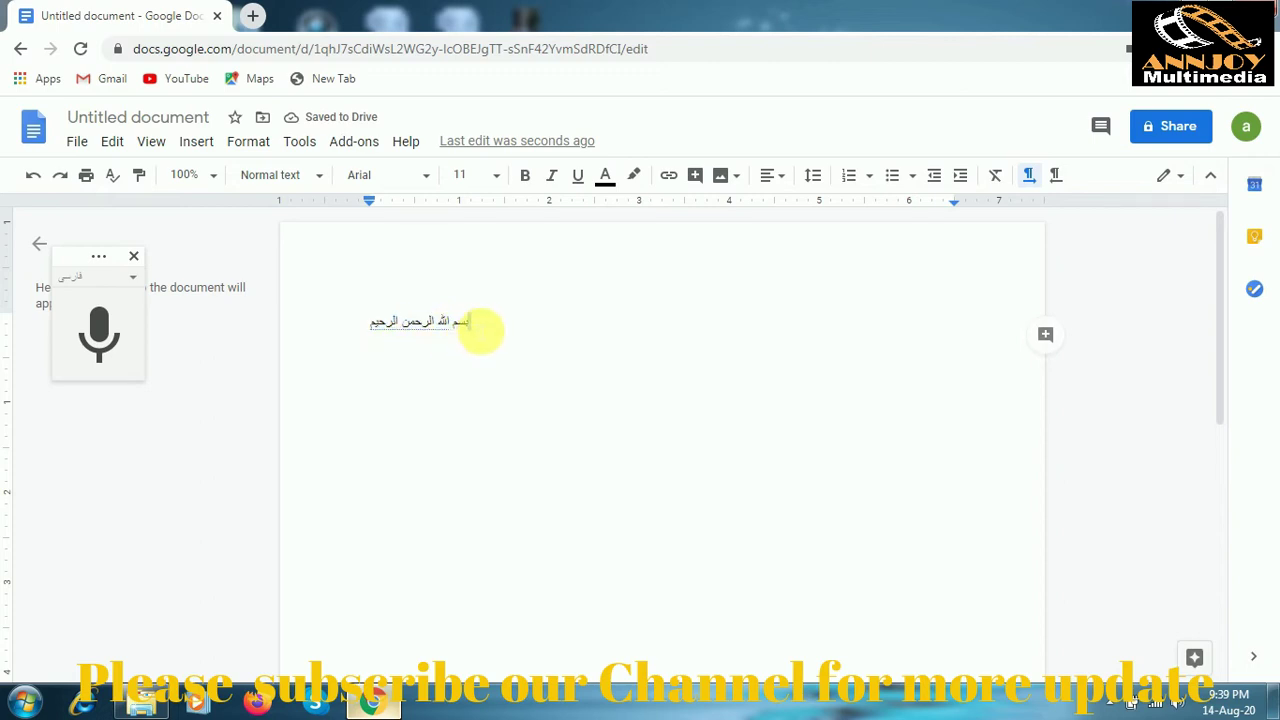
{"action": "triple_click", "coordinate": [445, 327]}
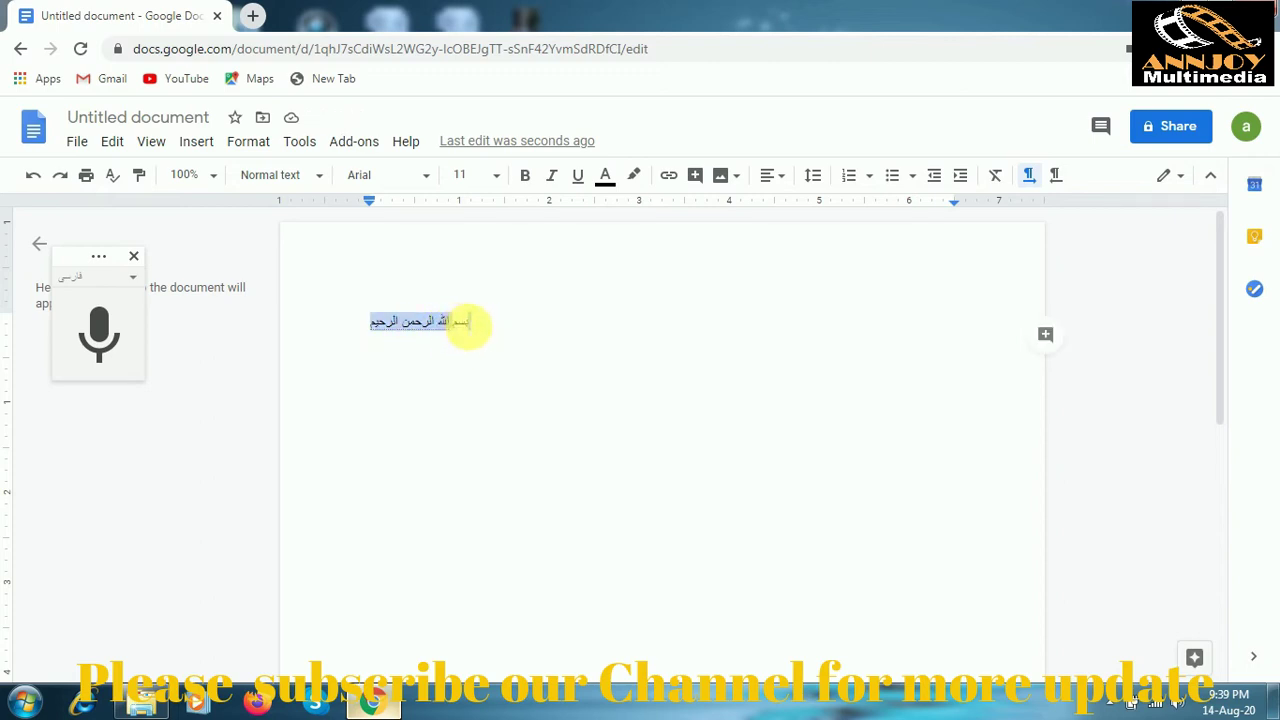
{"action": "left_click", "coordinate": [479, 323]}
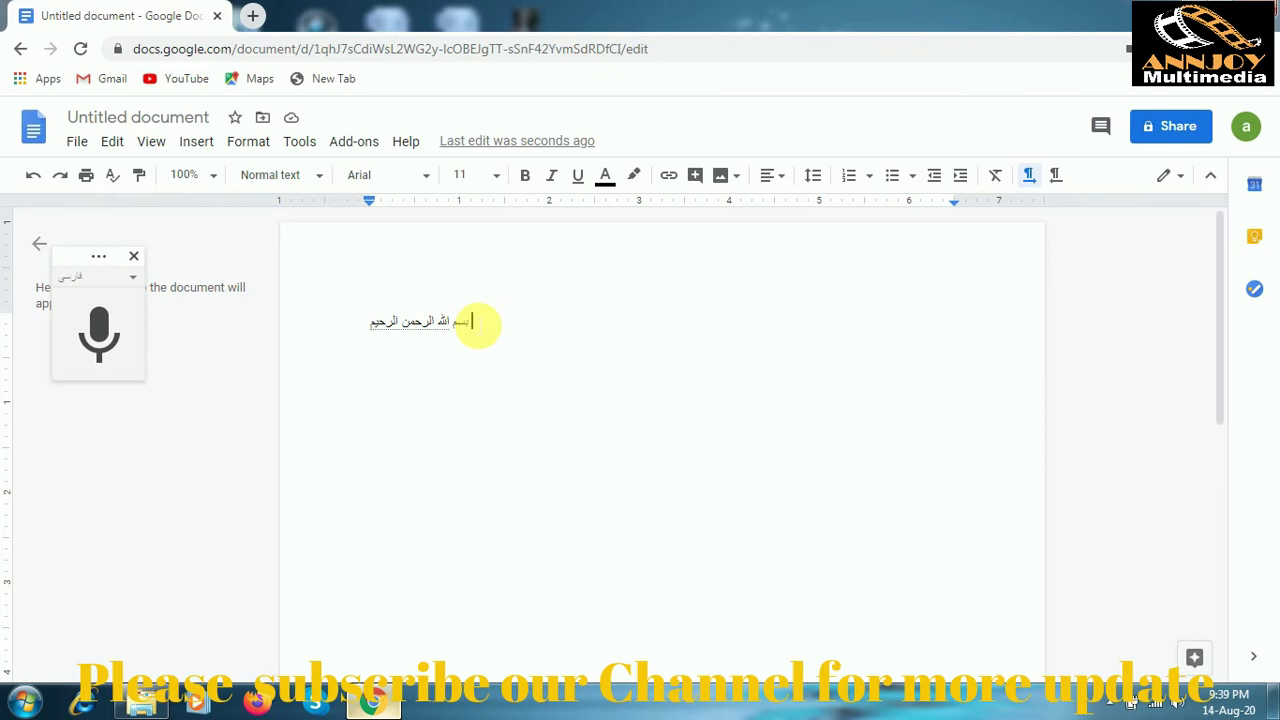
{"action": "left_click_drag", "start_coordinate": [466, 323], "coordinate": [429, 326]}
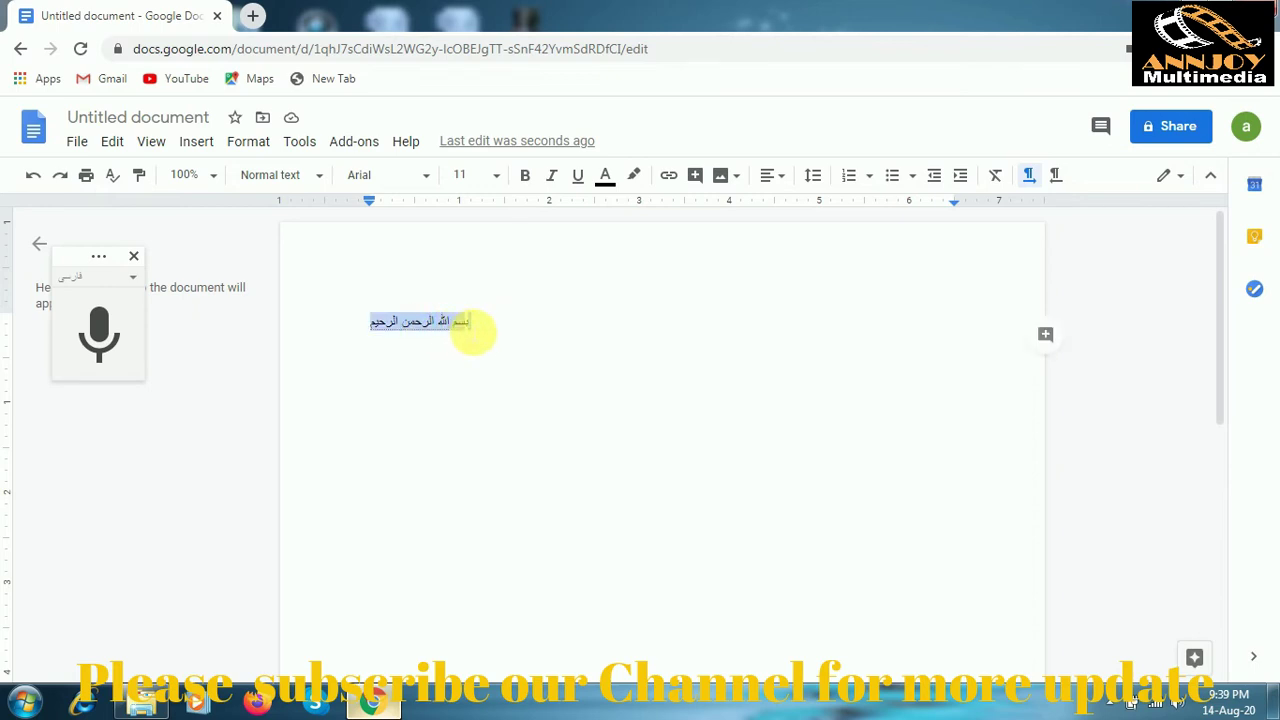
{"action": "left_click", "coordinate": [472, 323]}
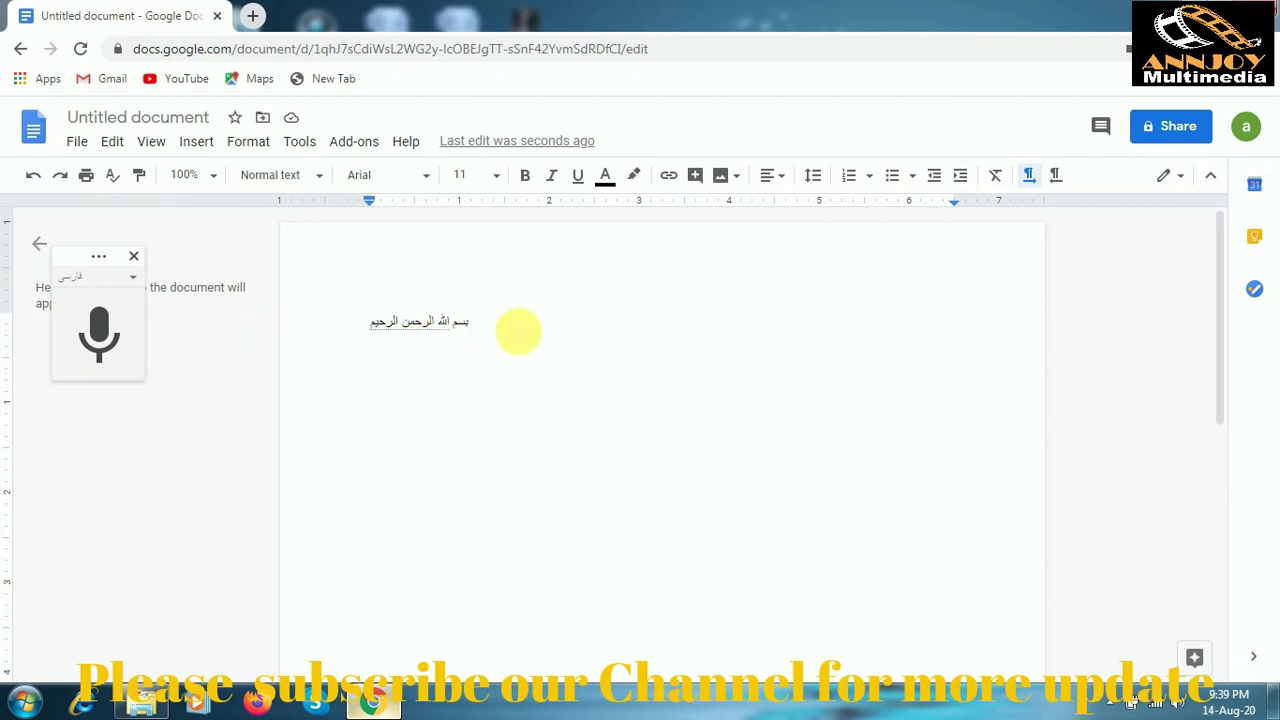
- Set the voice typing language to हिन्दी and dictate "हो यार वैकेंसी ऑलरेडी हियर" on a new line
{"action": "key", "text": "Return"}
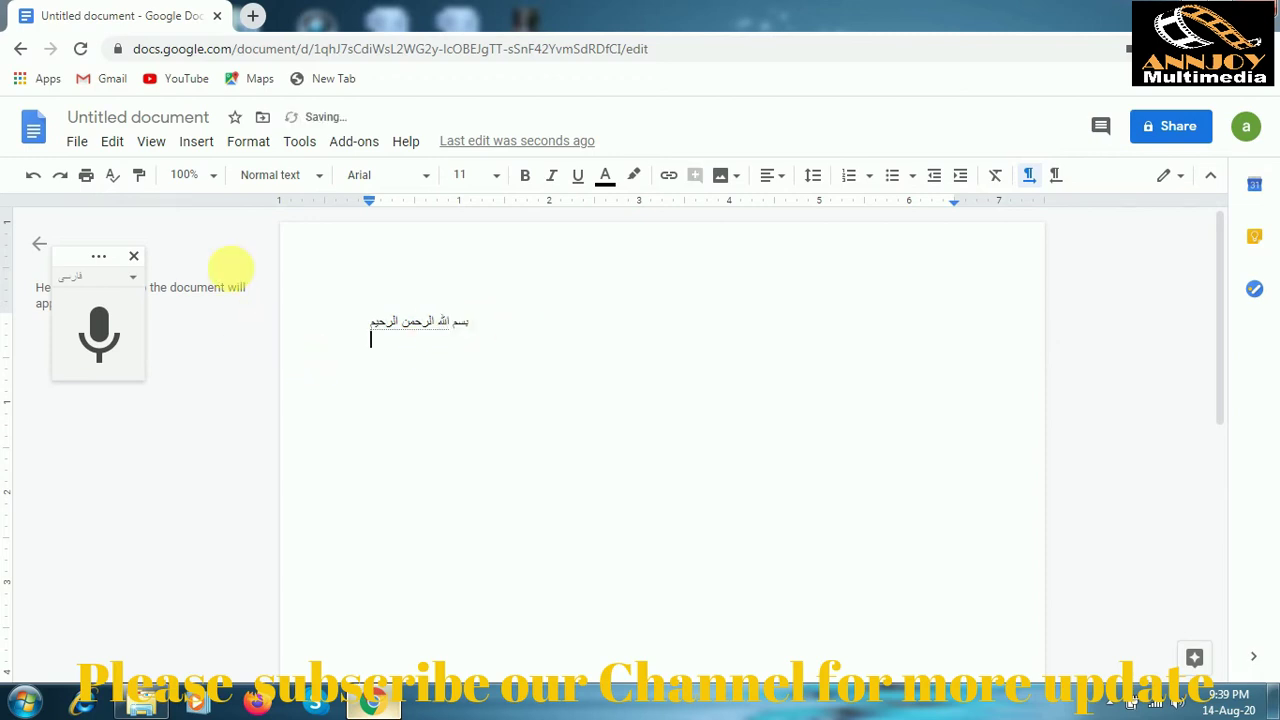
{"action": "left_click", "coordinate": [133, 284]}
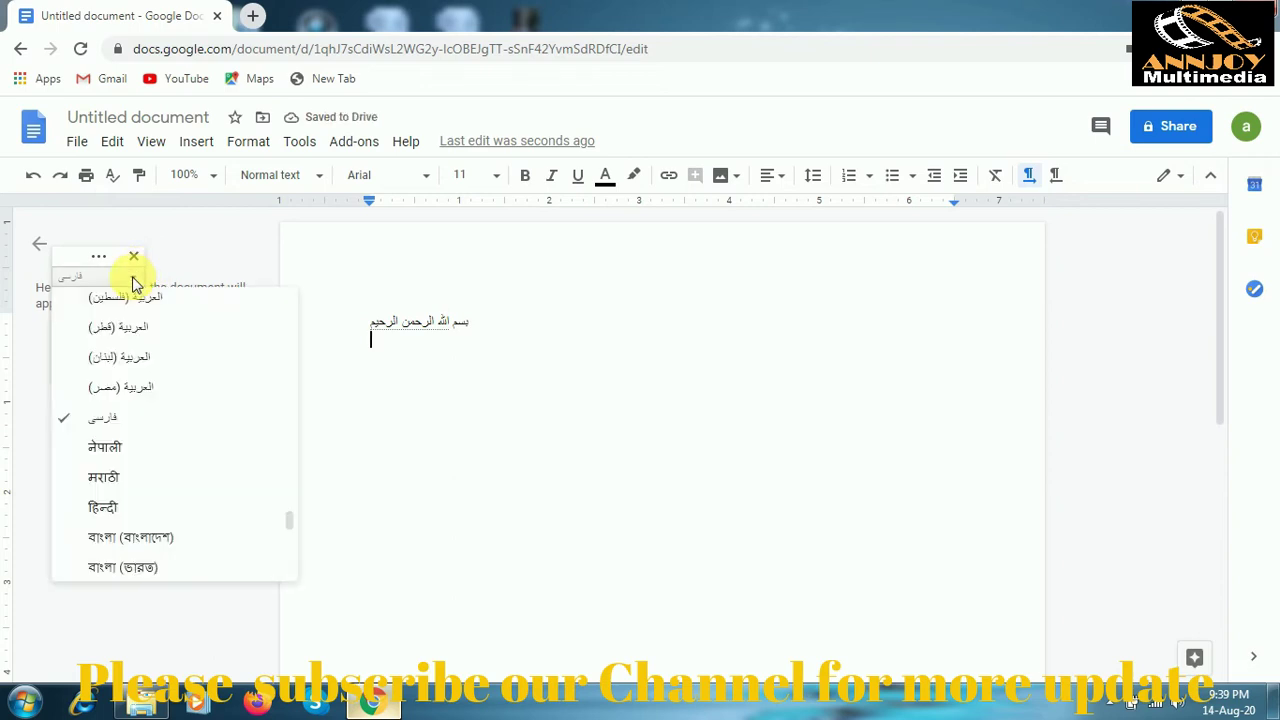
{"action": "left_click", "coordinate": [113, 518]}
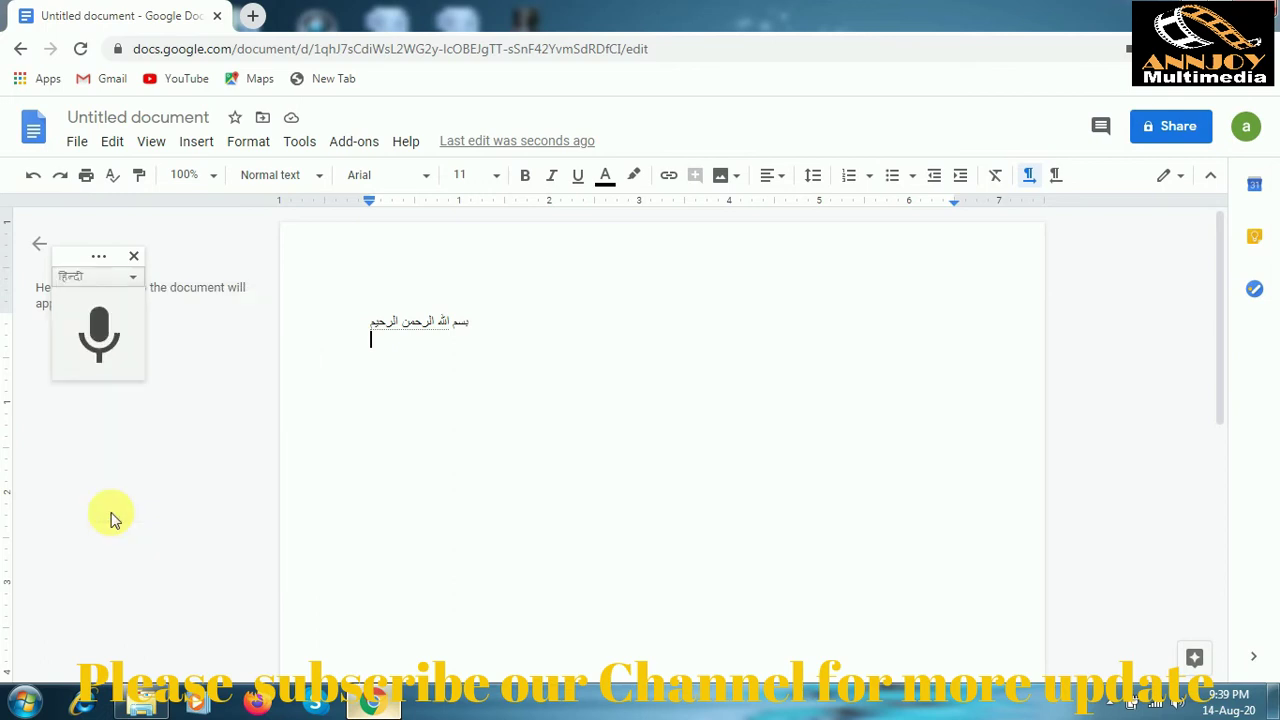
{"action": "left_click", "coordinate": [100, 335]}
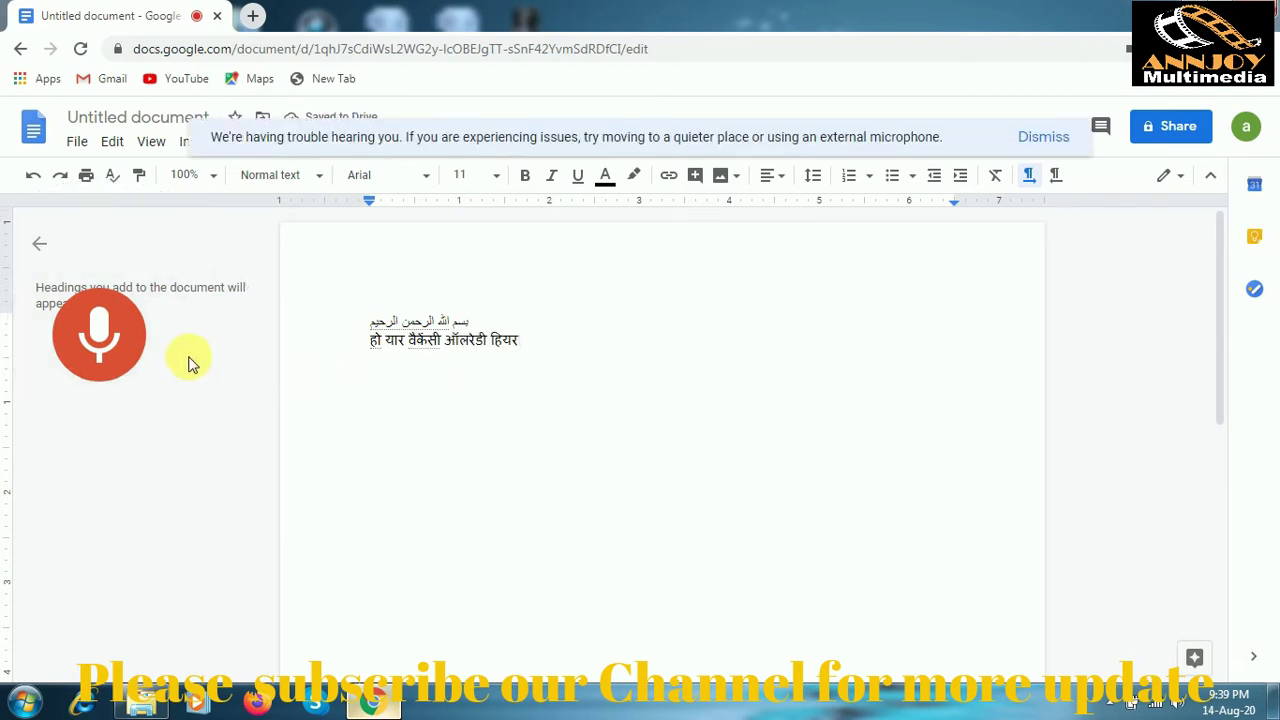
{"action": "left_click", "coordinate": [118, 344]}
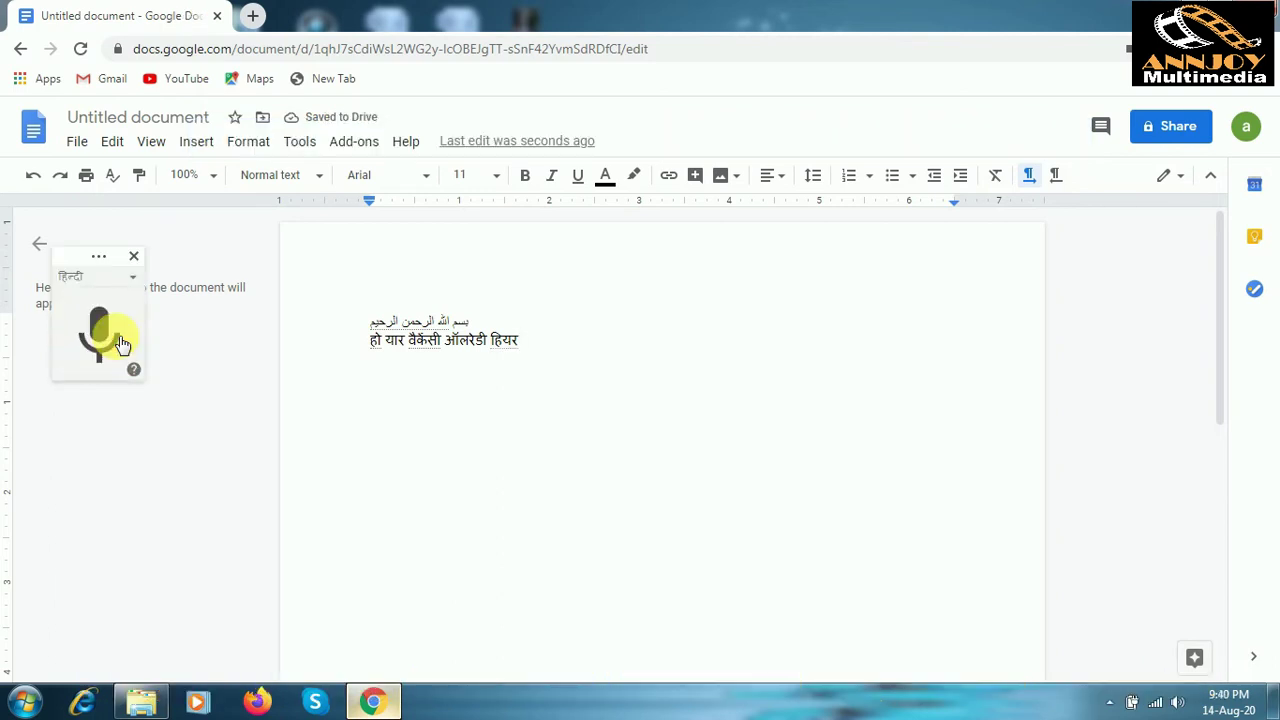
- Set the voice typing language to বাংলা (বাংলাদেশ) and dictate "বাংলাদেশ আমার দেশ এটা অনেক সুন্দর ঢাকা আমাদের রাজধানী" on a new line
{"action": "left_click", "coordinate": [134, 282]}
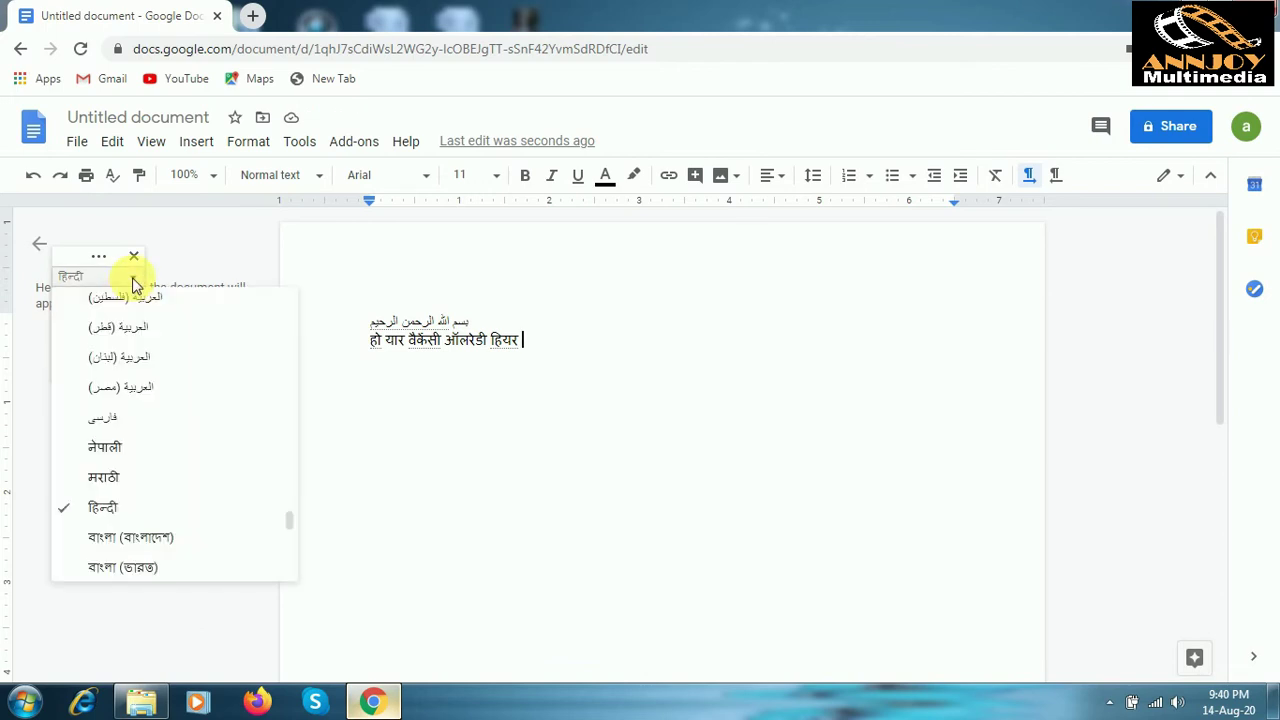
{"action": "left_click", "coordinate": [116, 548]}
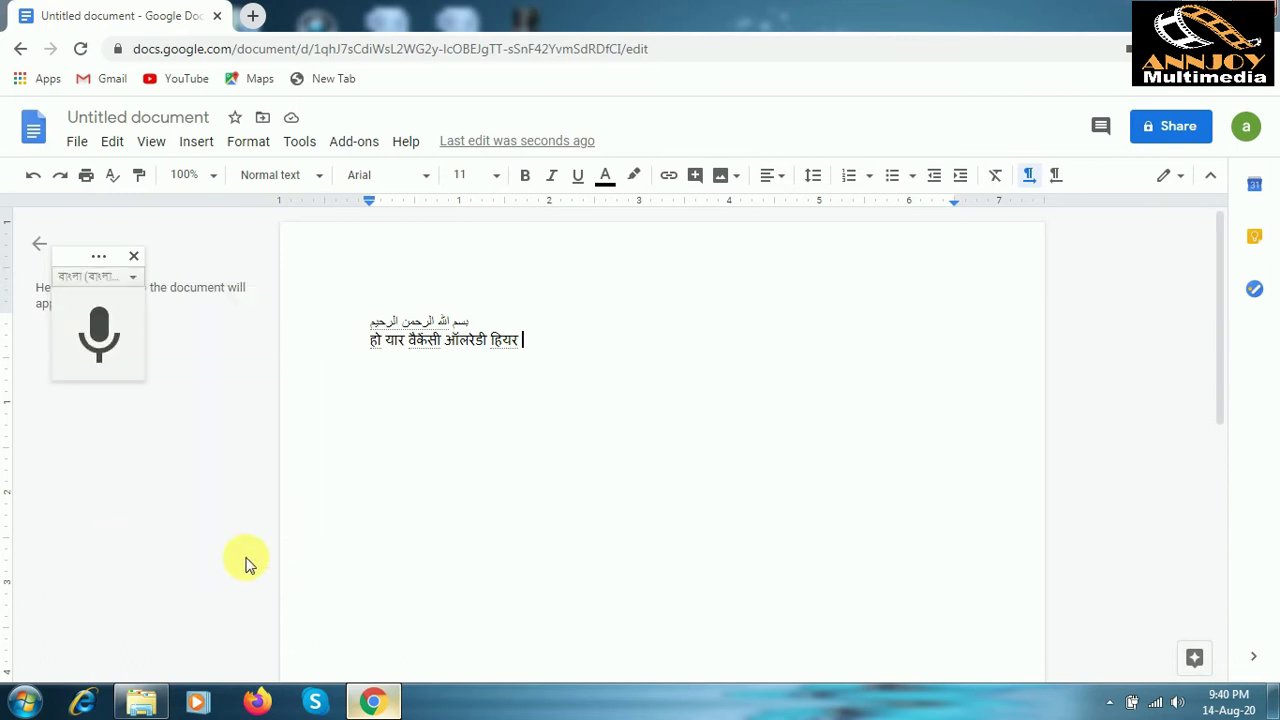
{"action": "key", "text": "space"}
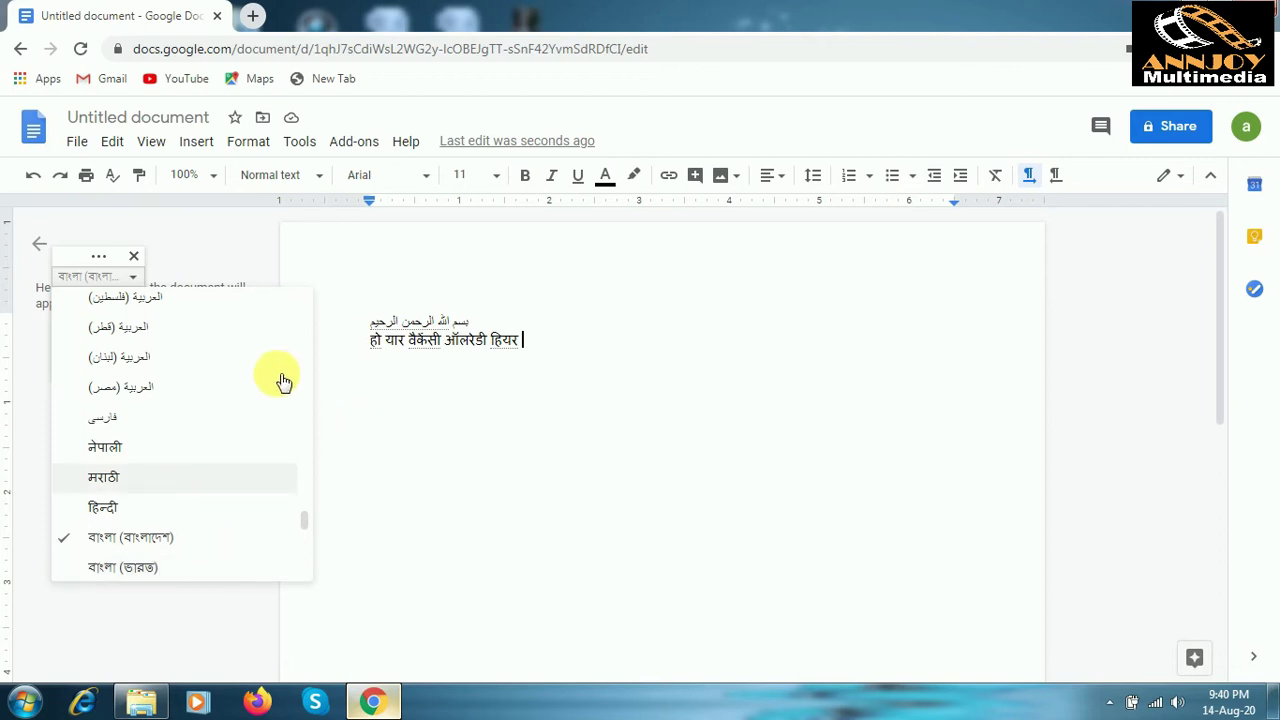
{"action": "left_click", "coordinate": [430, 450]}
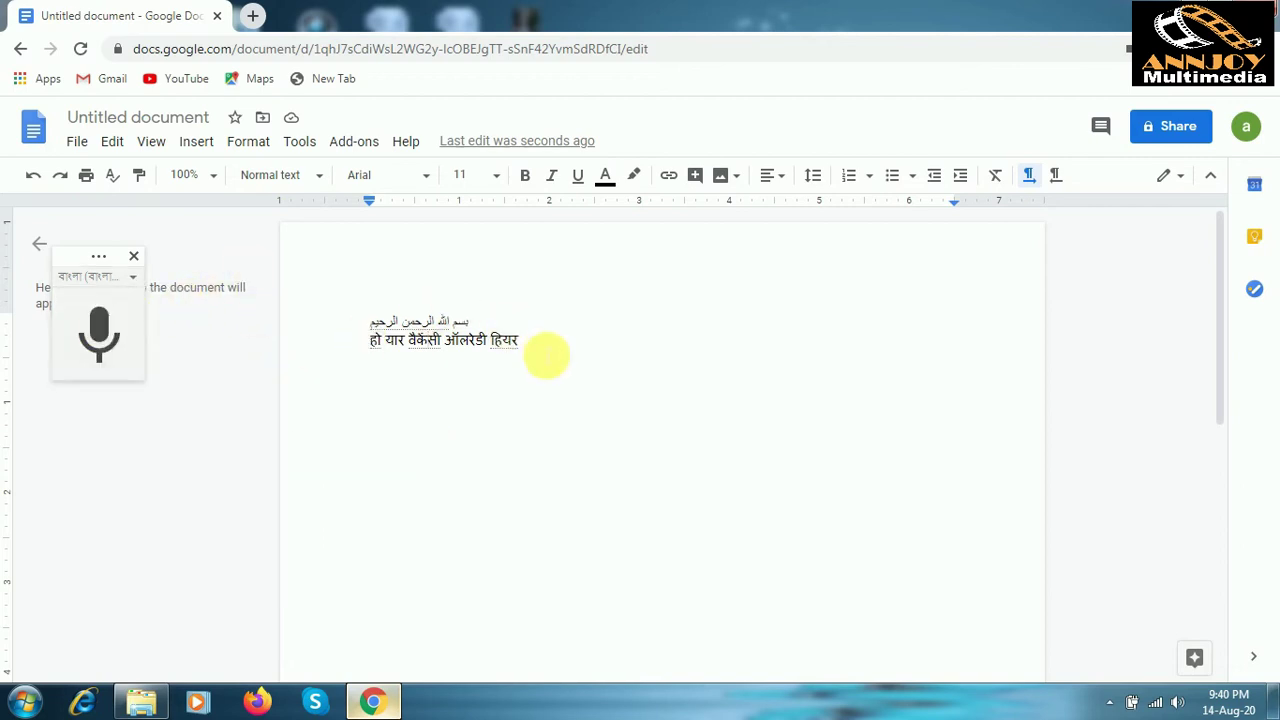
{"action": "key", "text": "Return"}
{"action": "left_click", "coordinate": [100, 337]}
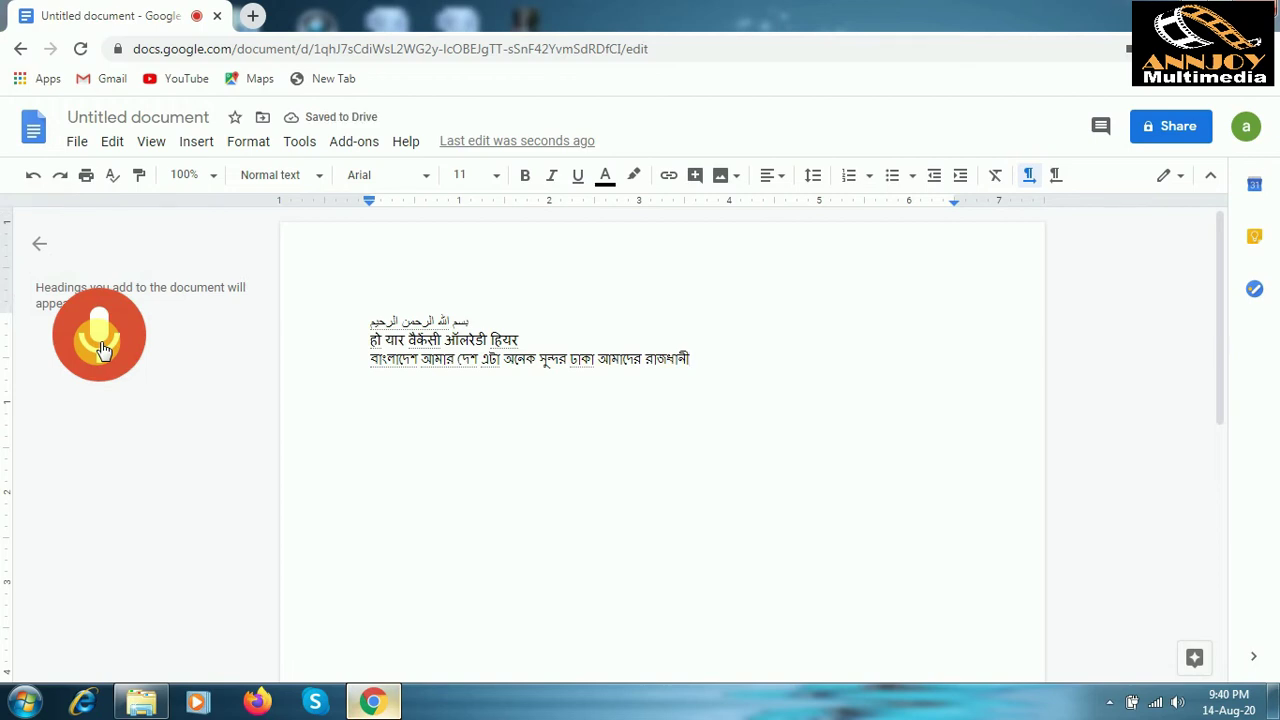
{"action": "left_click", "coordinate": [100, 342]}
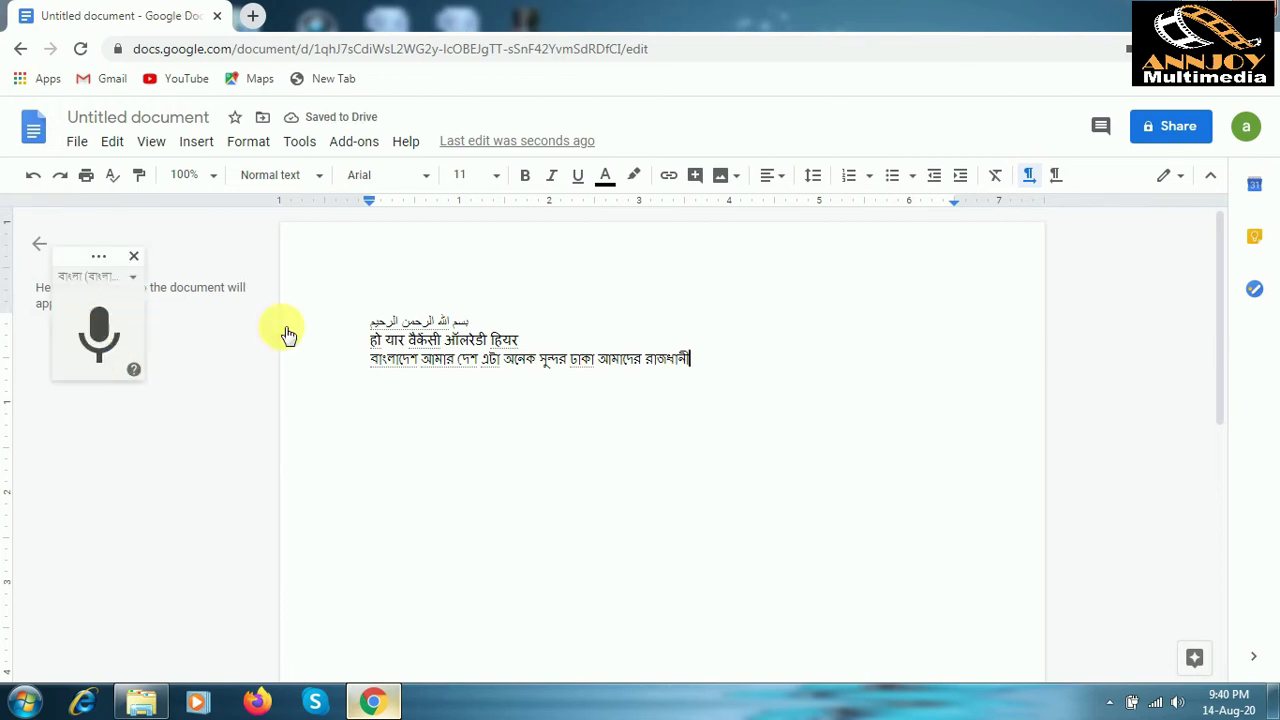
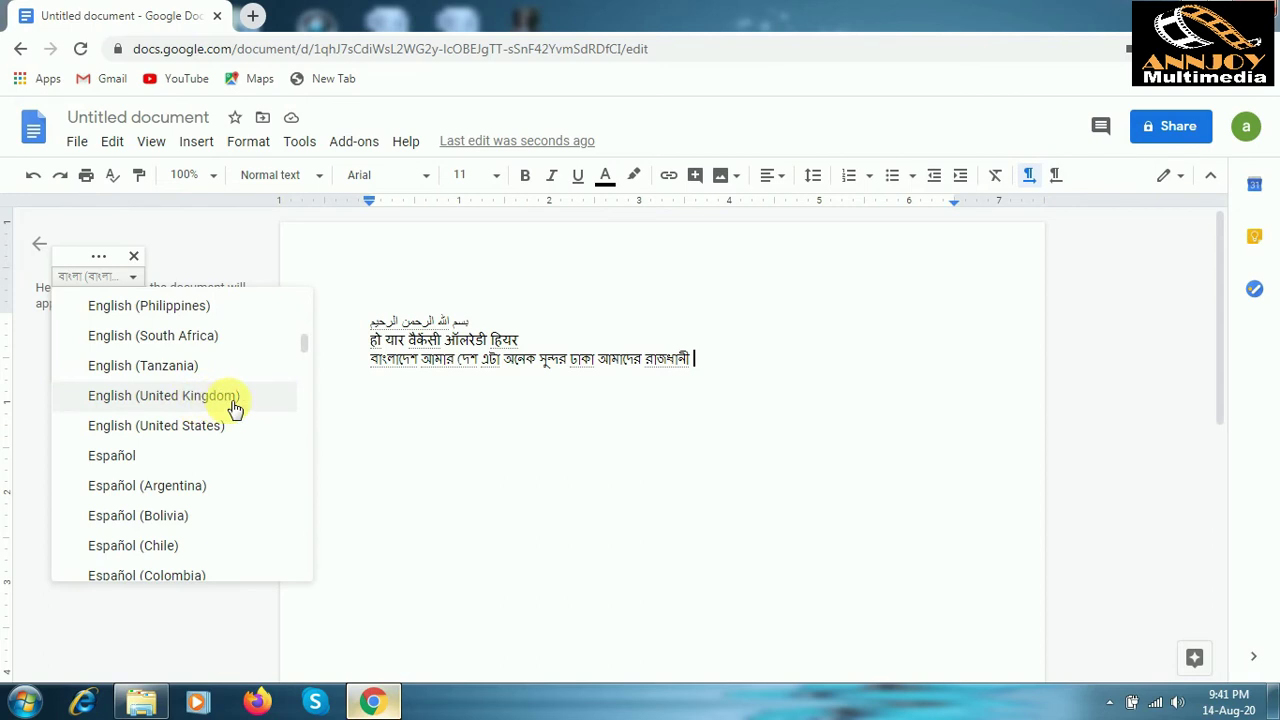
- Set the voice typing language to English (United Kingdom) and dictate "Bangladesh is my country it is too beautiful Dhaka is our capital city" on a new line
{"action": "left_click", "coordinate": [234, 405]}
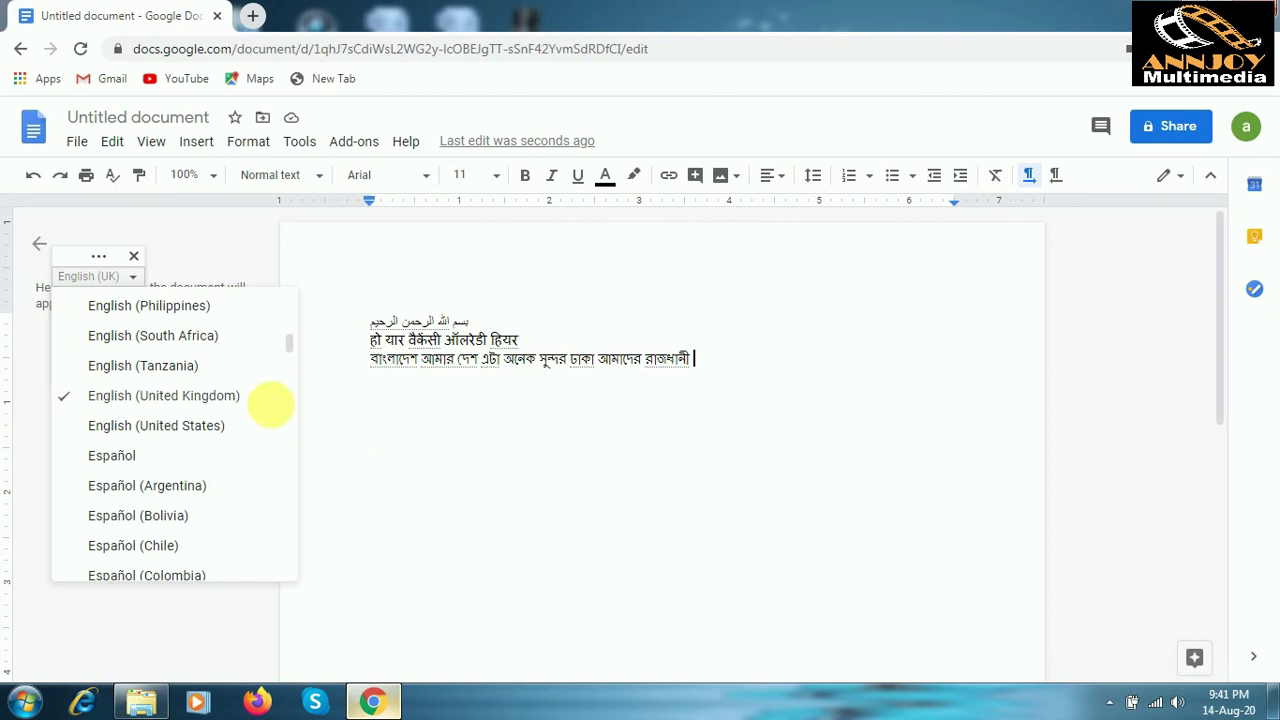
{"action": "left_click", "coordinate": [251, 400]}
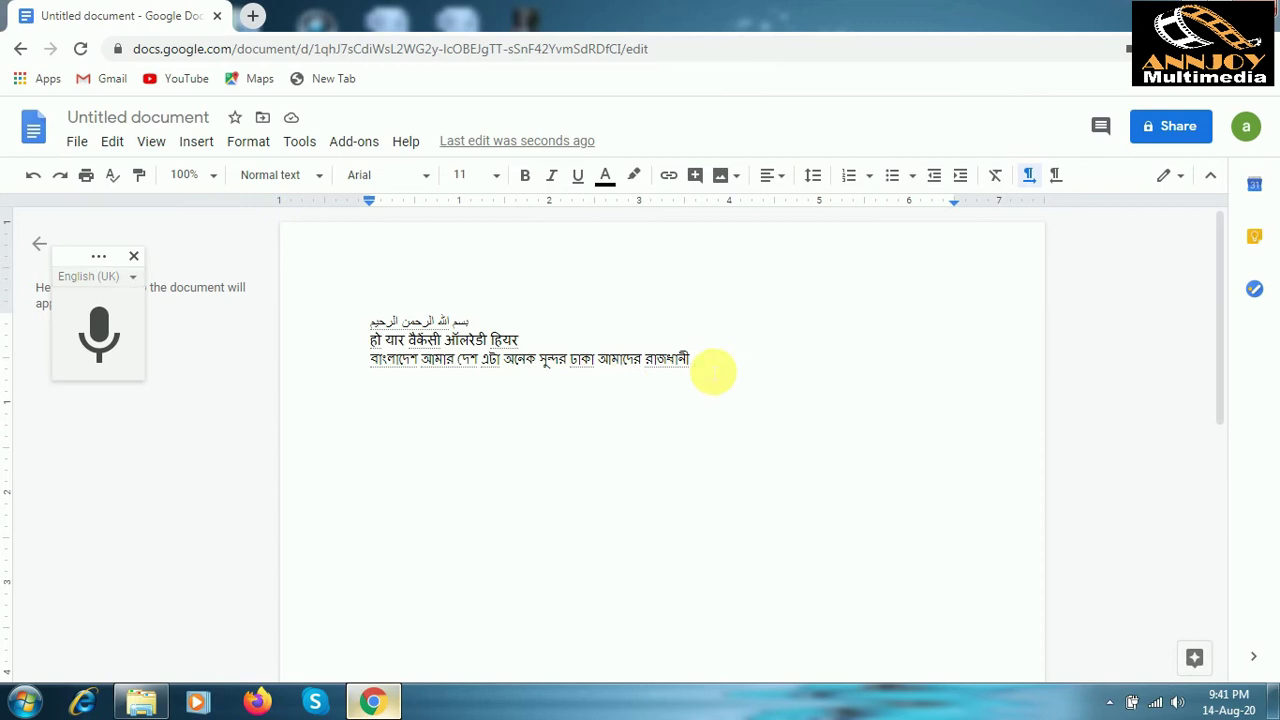
{"action": "key", "text": "Return"}
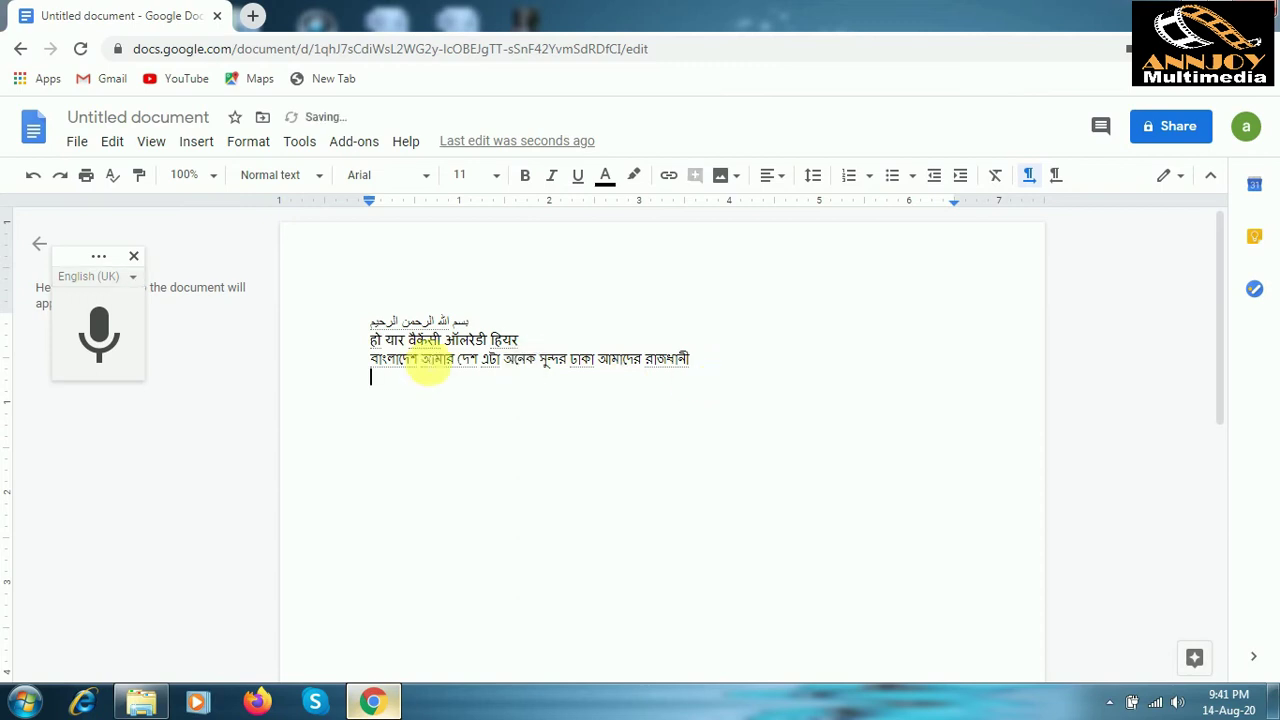
{"action": "left_click", "coordinate": [106, 344]}
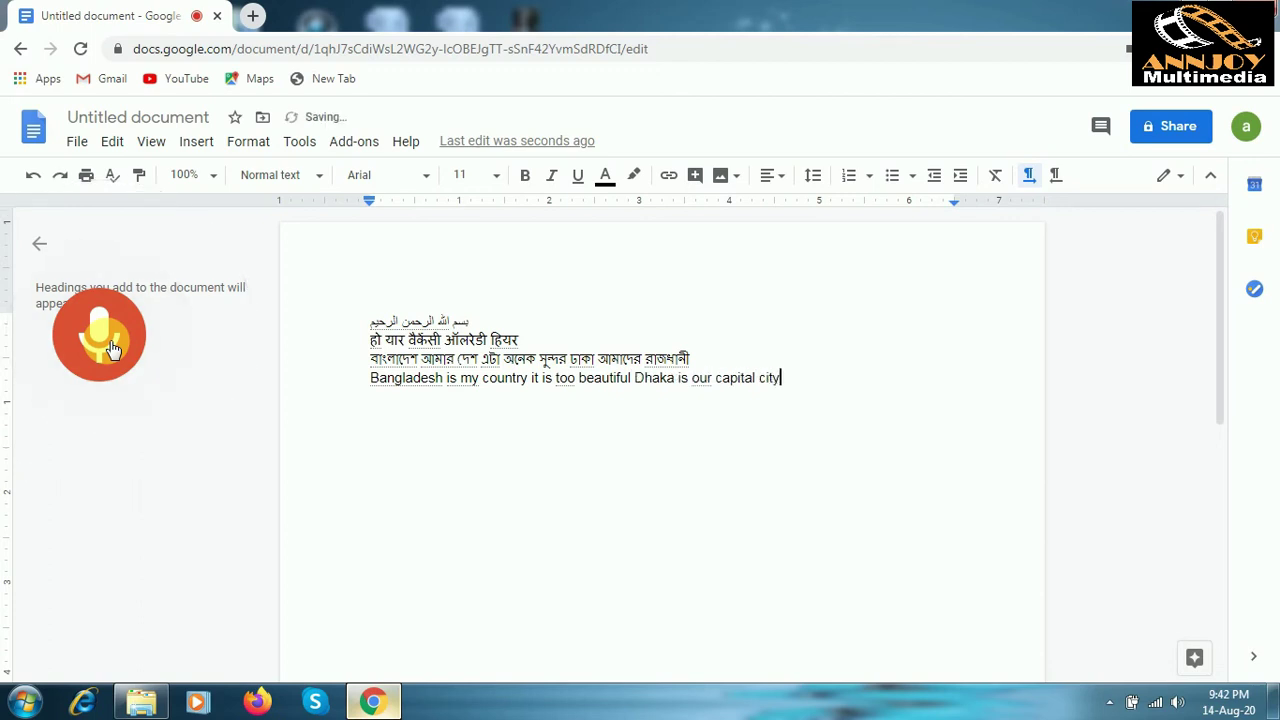
{"action": "left_click", "coordinate": [110, 345]}
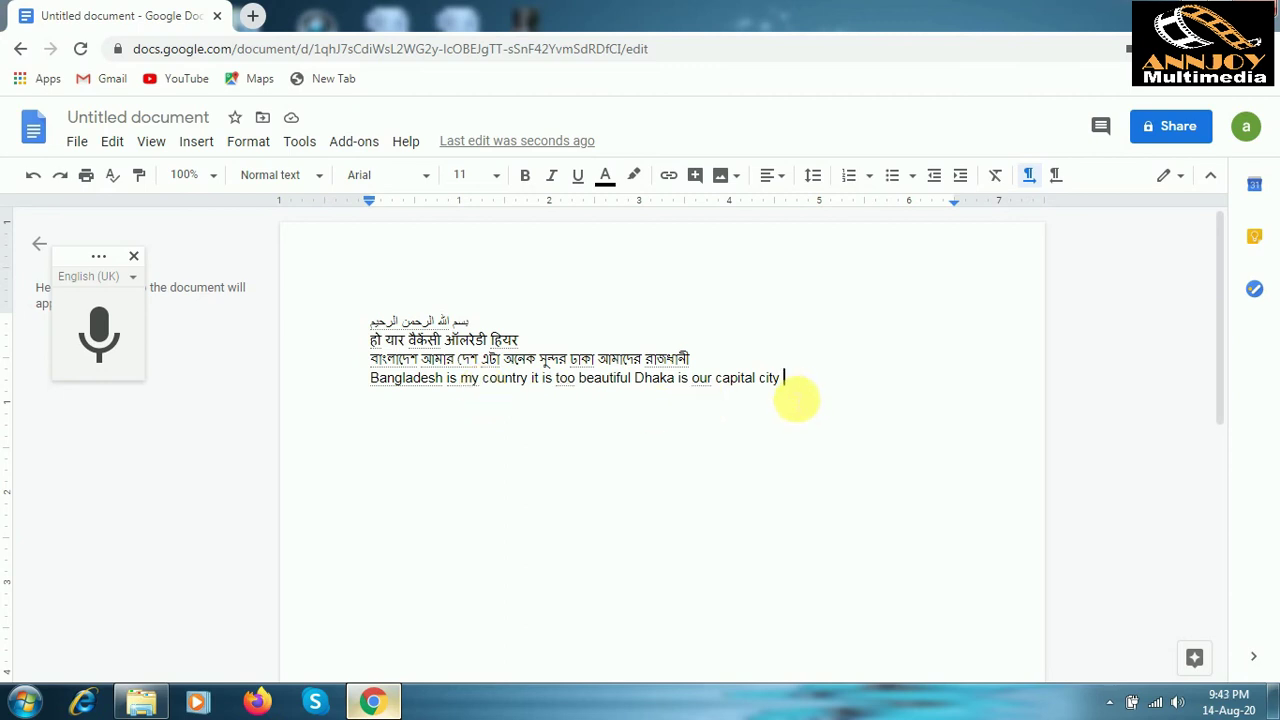
- Format the Bengali and English lines with font size 36, bold and underline
{"action": "key", "text": "shift+Home"}
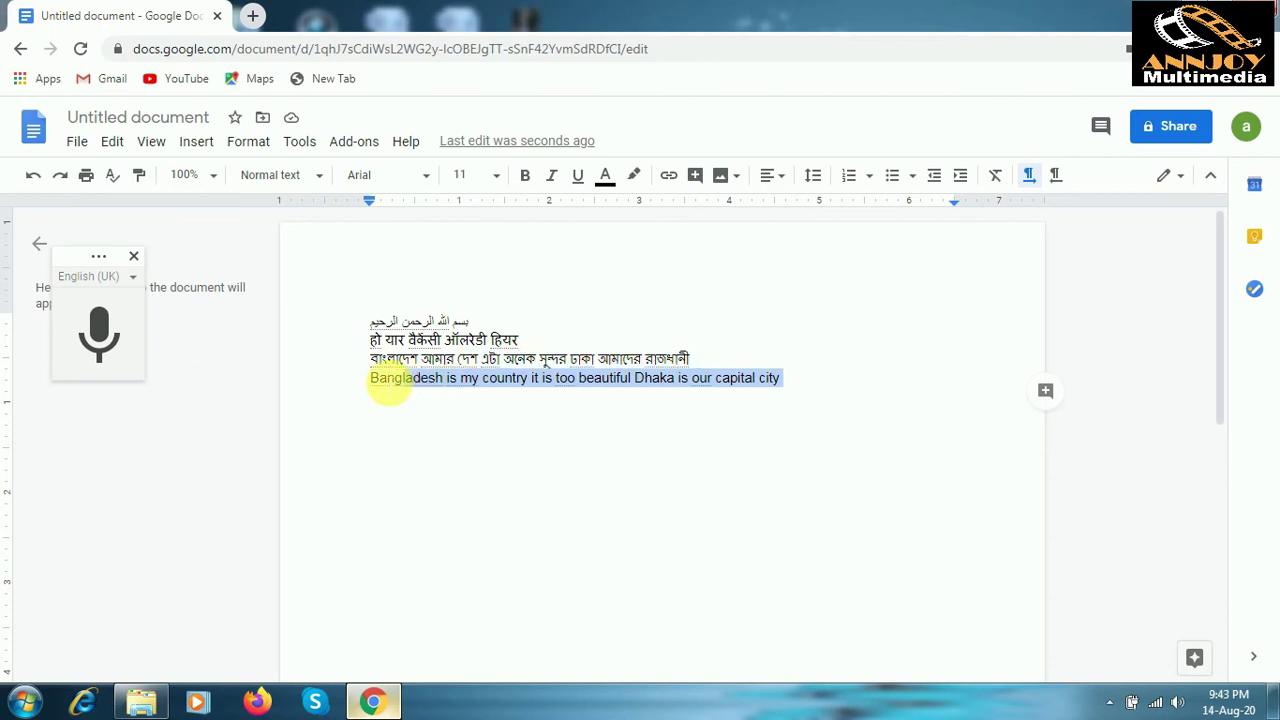
{"action": "key", "text": "shift+Up"}
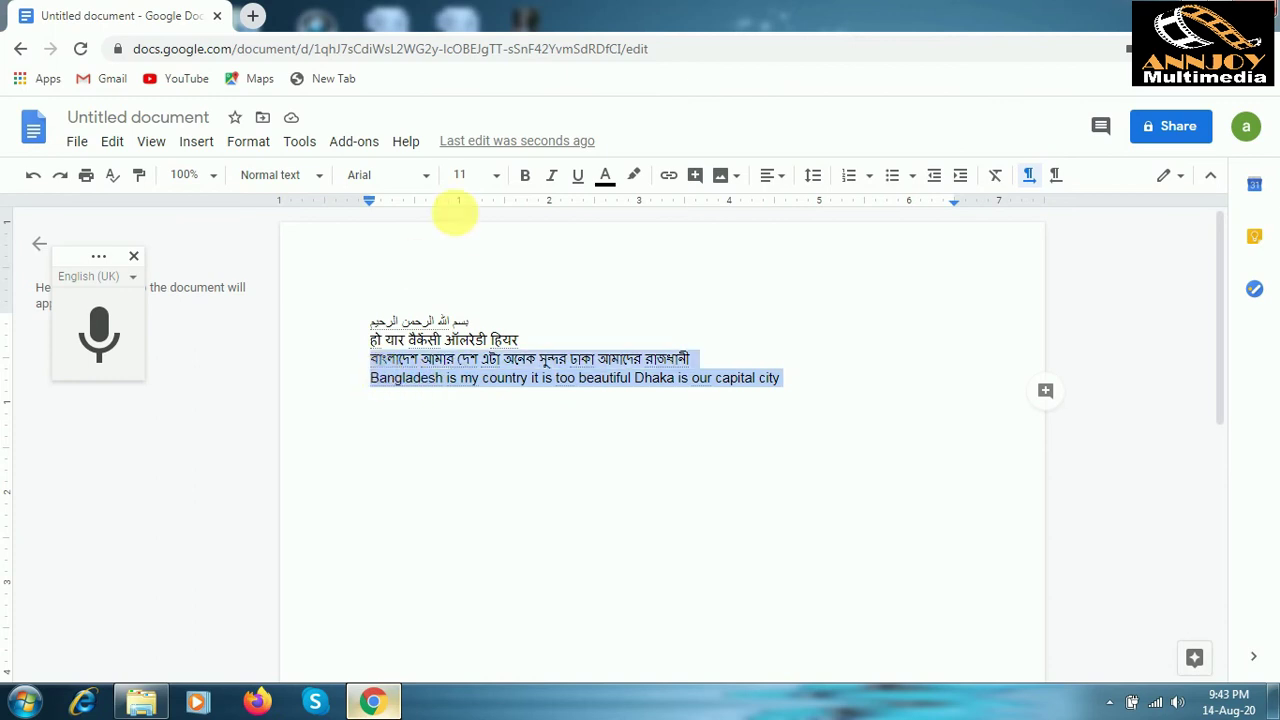
{"action": "left_click", "coordinate": [496, 177]}
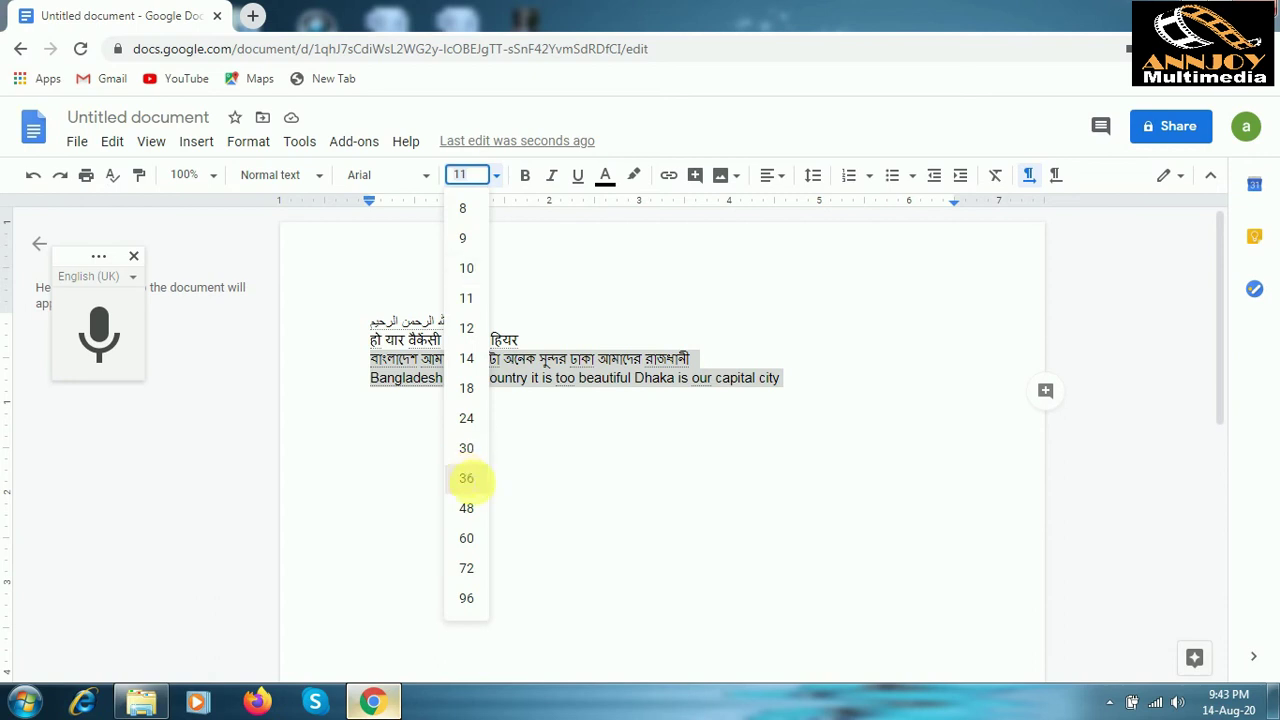
{"action": "left_click", "coordinate": [466, 478]}
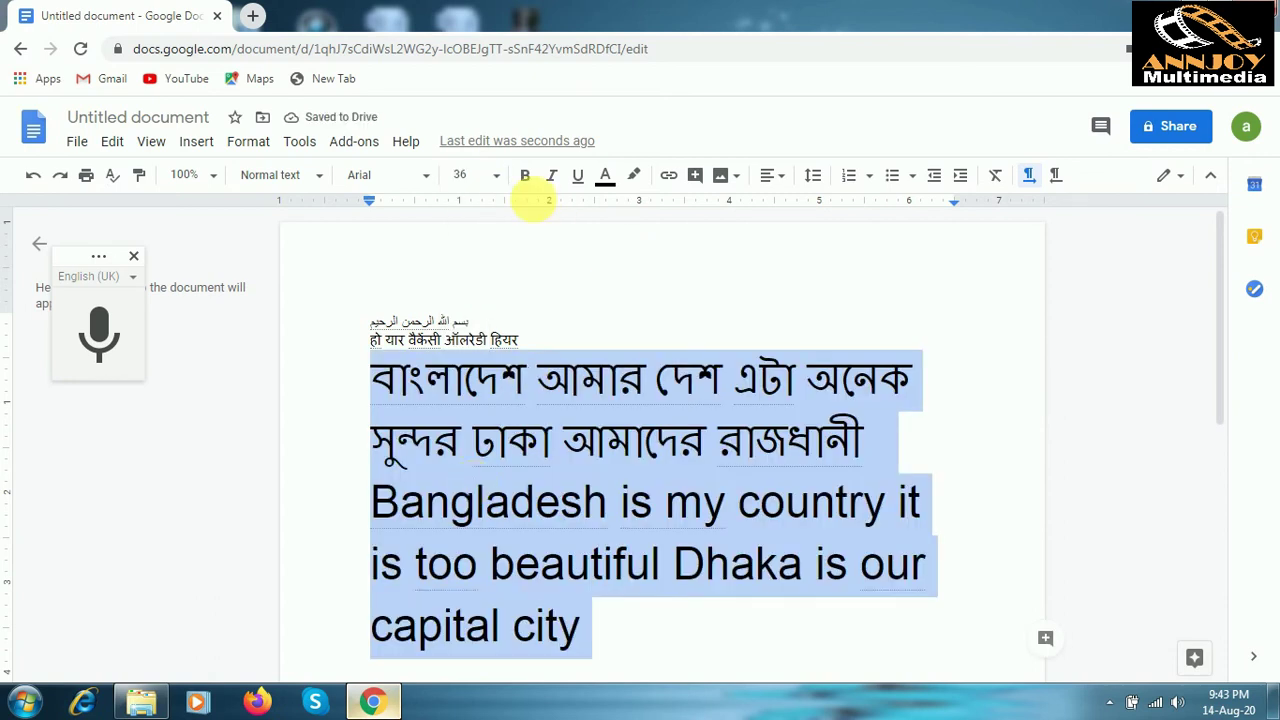
{"action": "left_click", "coordinate": [527, 184]}
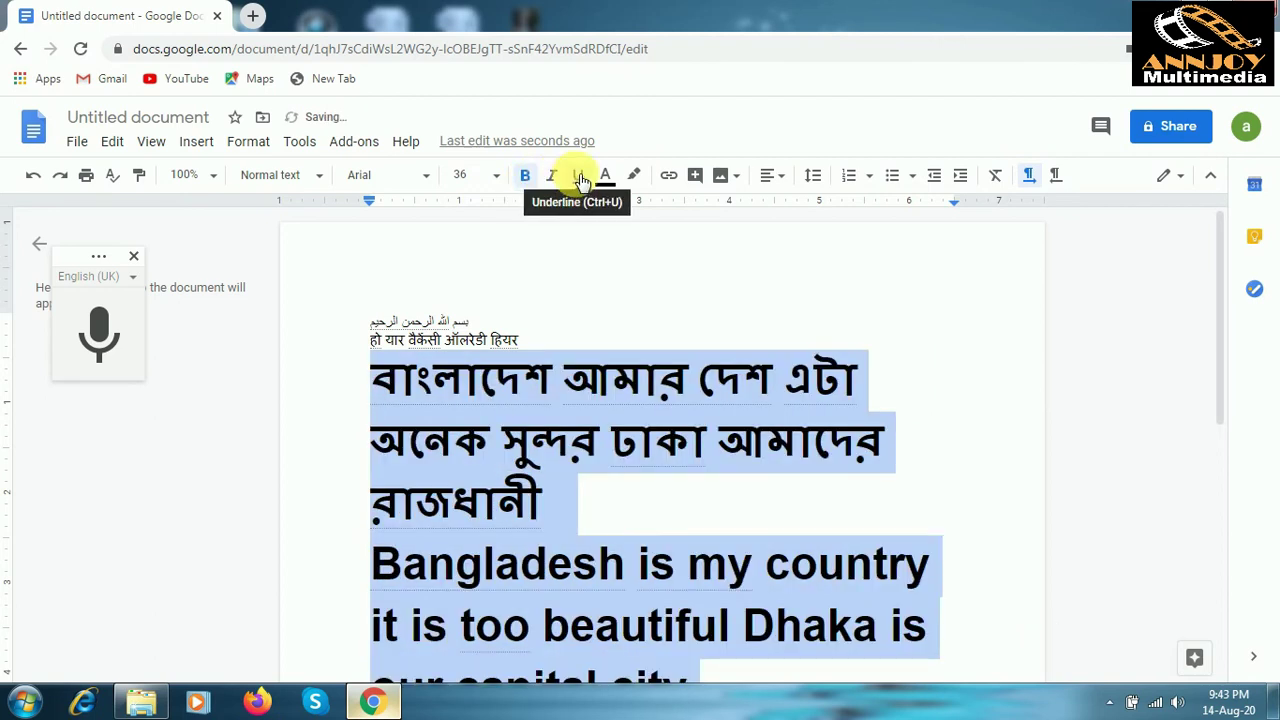
{"action": "left_click", "coordinate": [581, 178]}
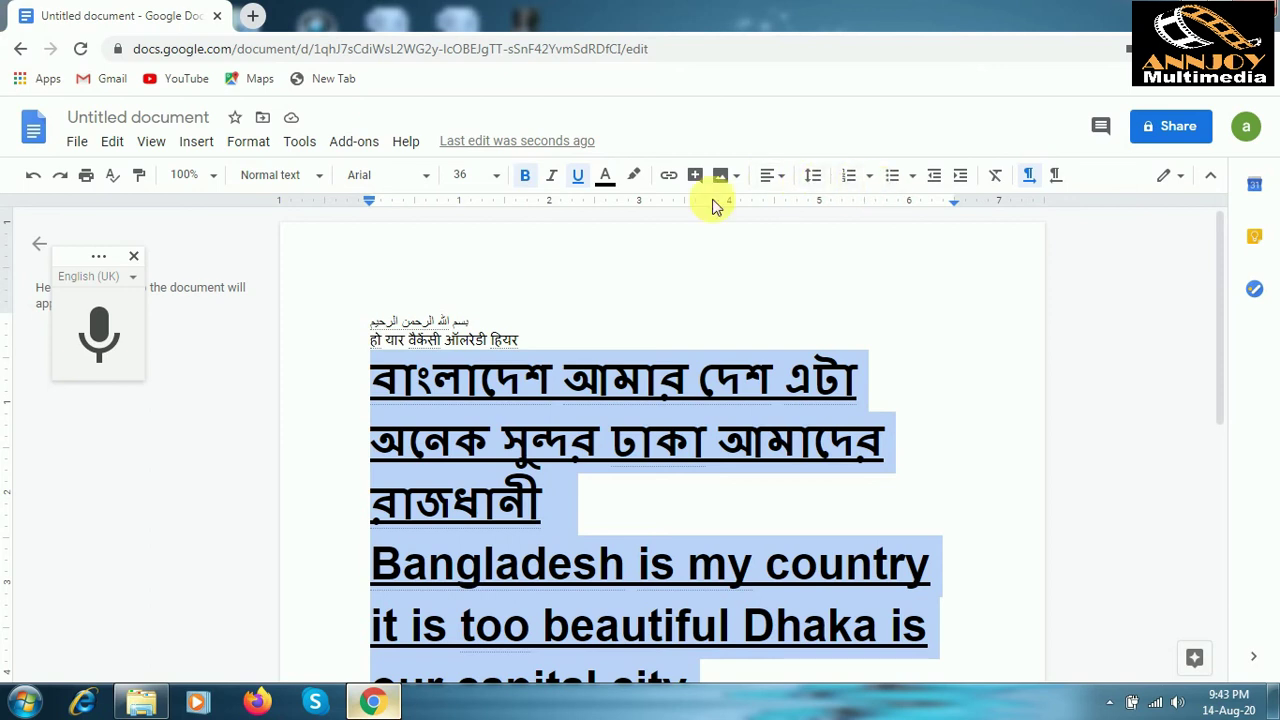
- Download the document as a Microsoft Word (.docx) file
{"action": "left_click", "coordinate": [78, 142]}
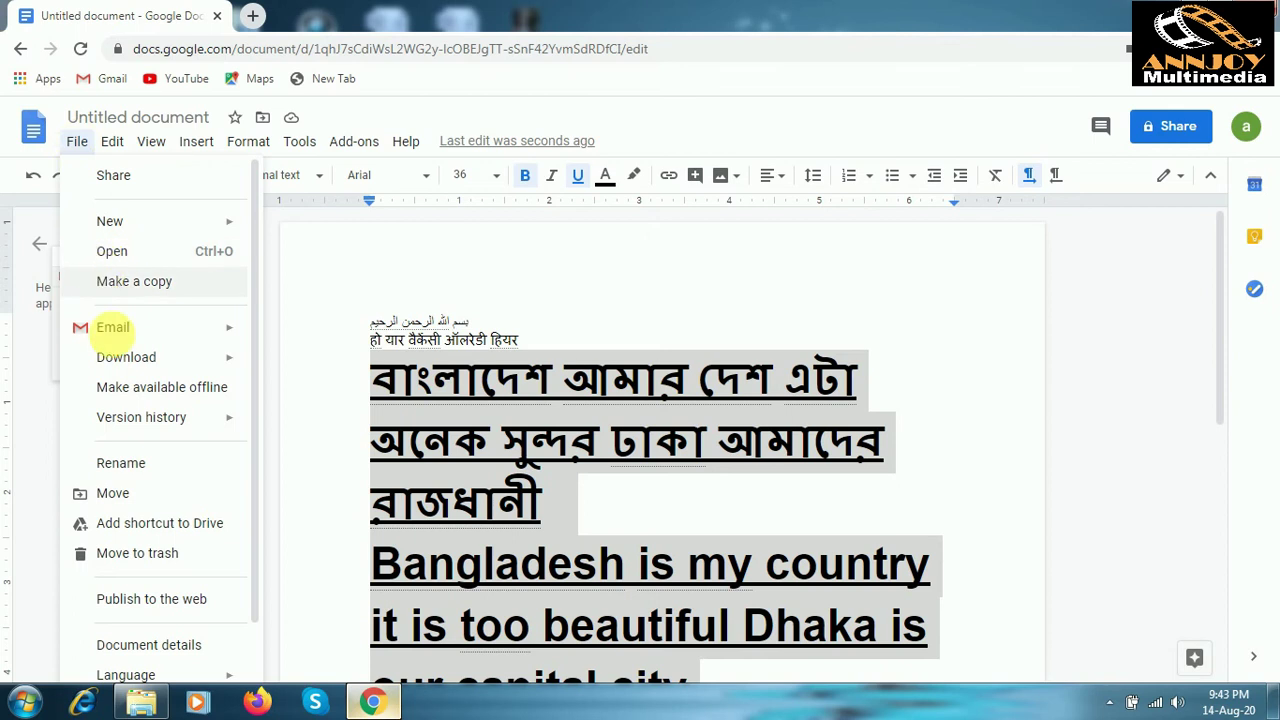
{"action": "mouse_move", "coordinate": [122, 364]}
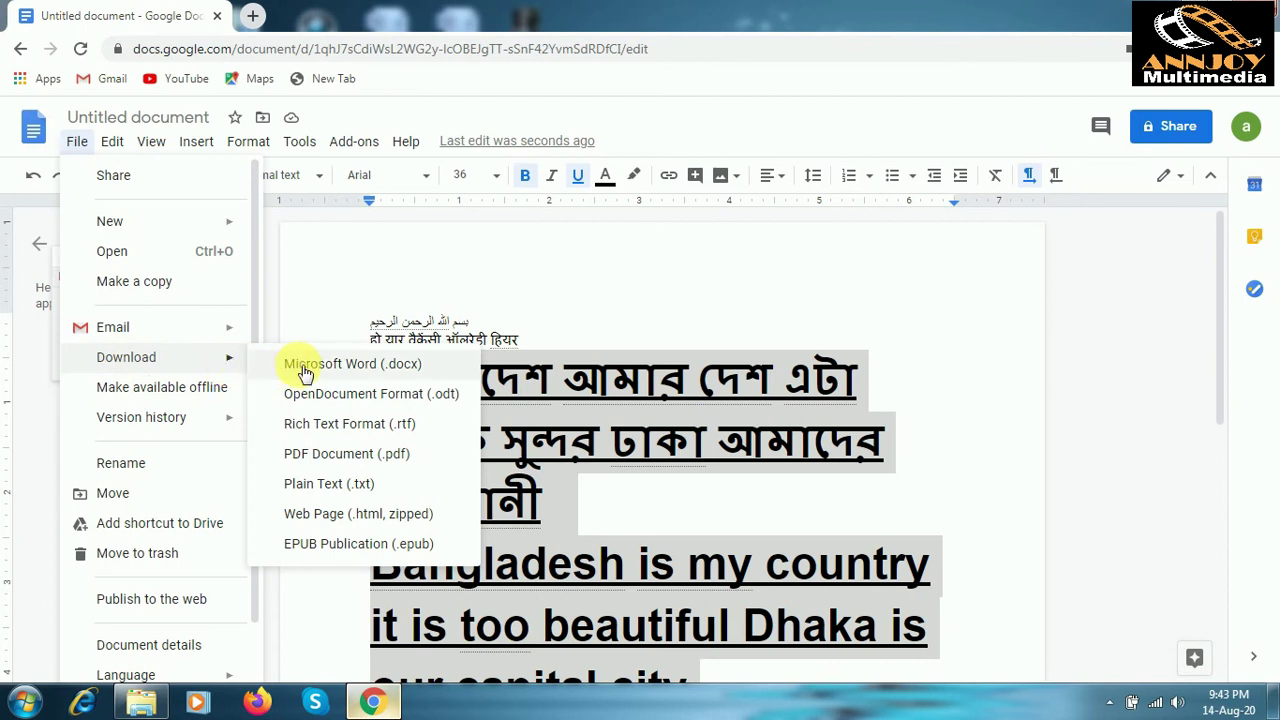
{"action": "left_click", "coordinate": [335, 368]}
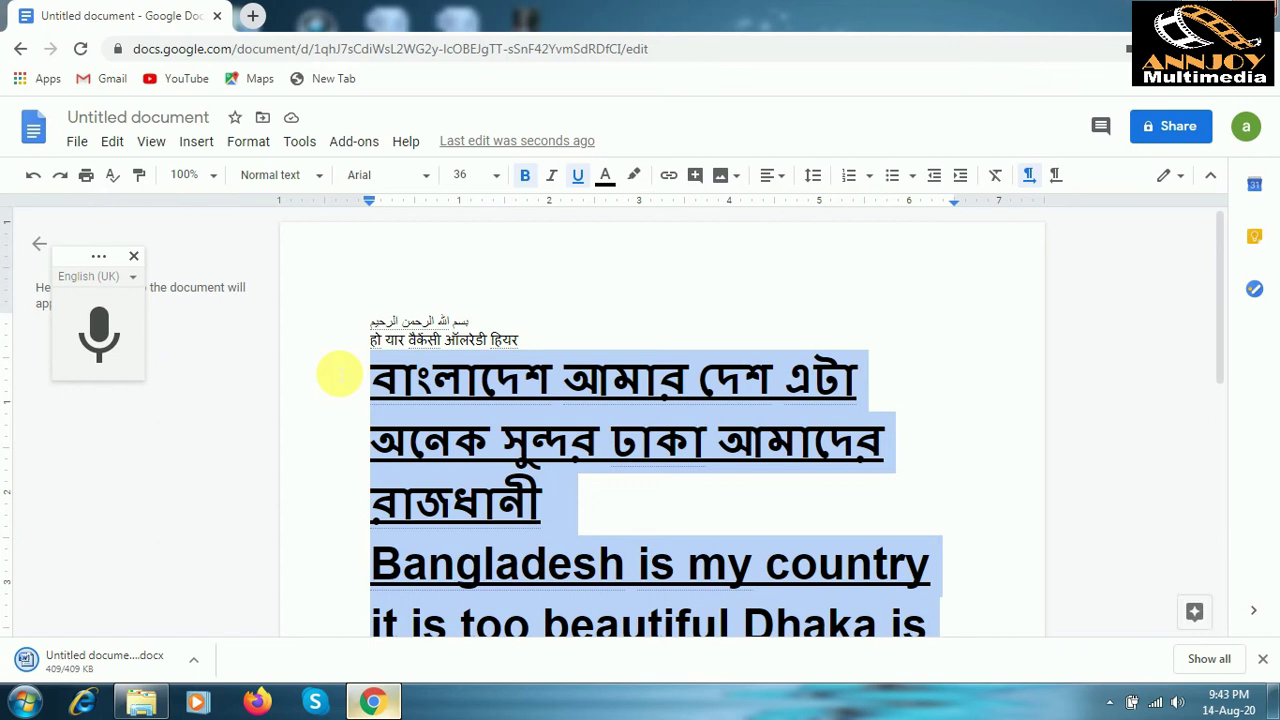
- Open the downloaded .docx file in Microsoft Word, maximize its window and look over the dictated text
{"action": "left_click", "coordinate": [100, 657]}
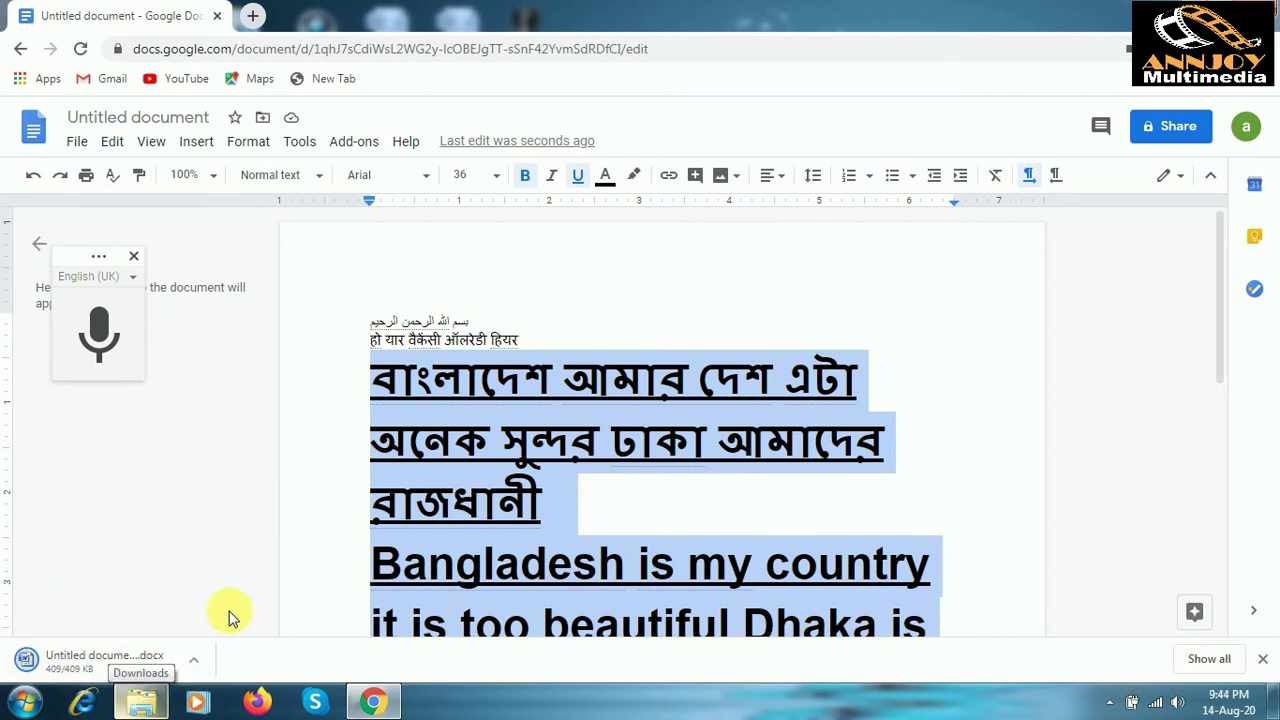
{"action": "left_click", "coordinate": [133, 664]}
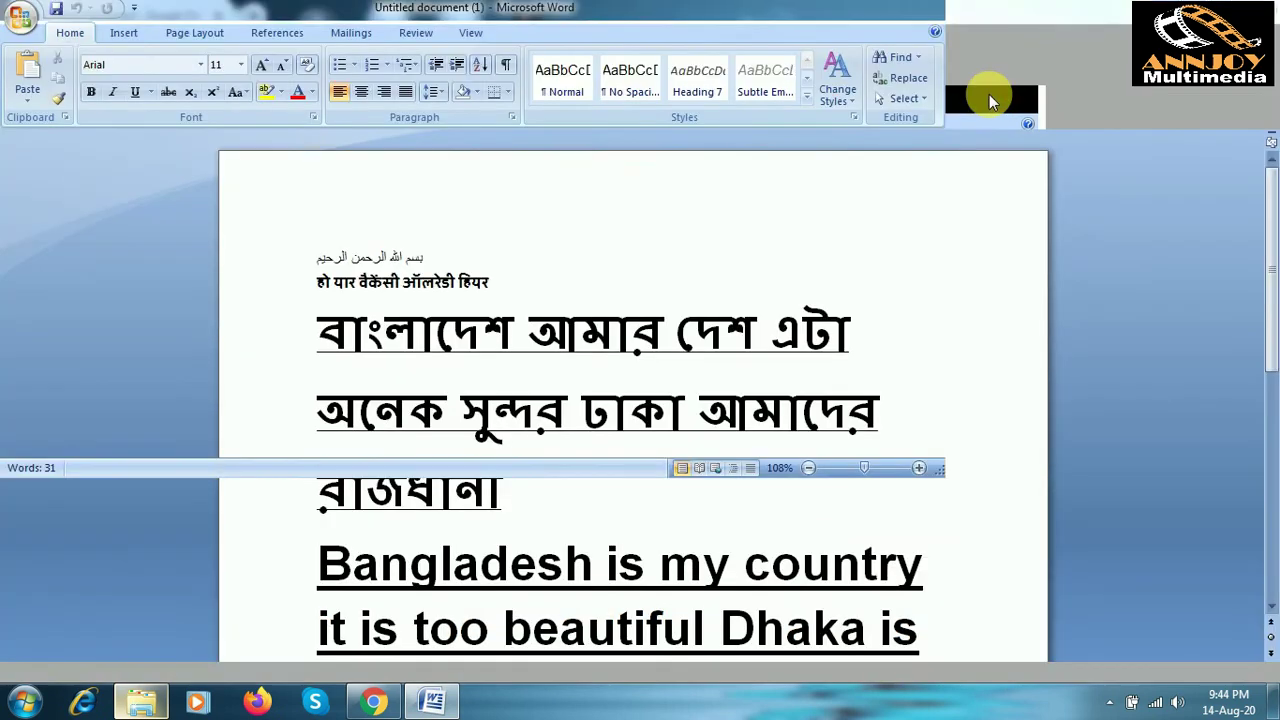
{"action": "left_click", "coordinate": [983, 95]}
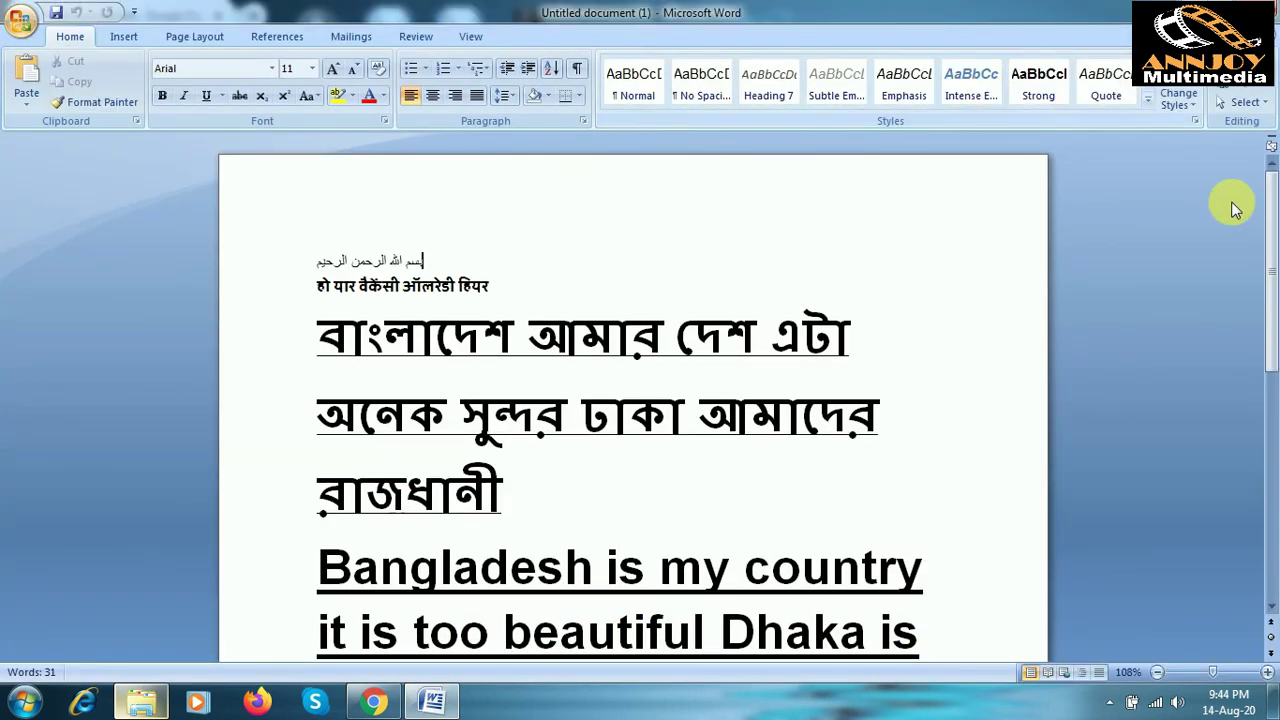
{"action": "mouse_move", "coordinate": [1271, 243]}
{"action": "left_mouse_down"}
{"action": "mouse_move", "coordinate": [1271, 491]}
{"action": "mouse_move", "coordinate": [1269, 220]}
{"action": "left_mouse_up"}
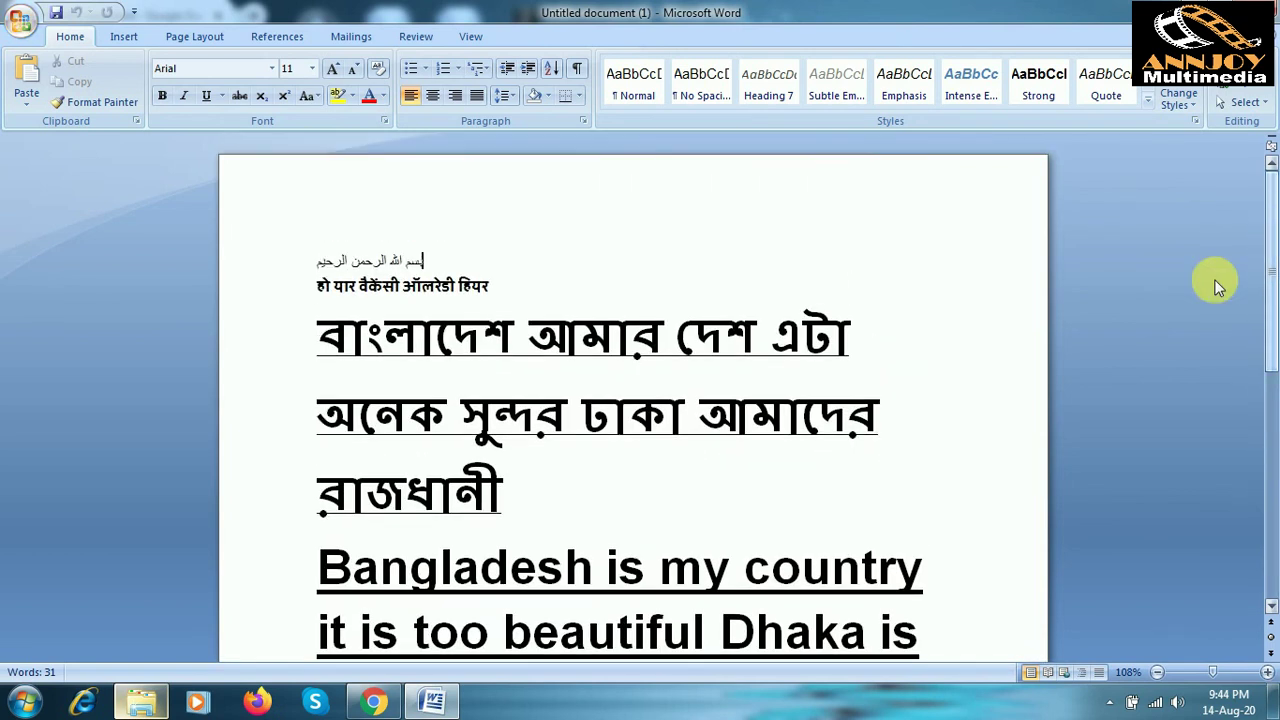